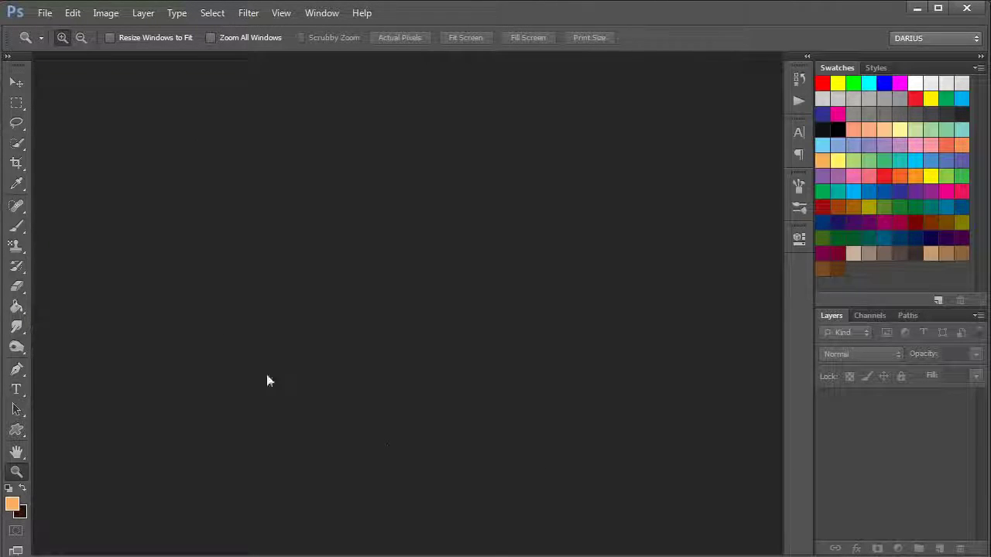
# - Open the tiger_png_by_dbszabo1-d3dnjug image and desaturate it
pyautogui.hotkey('ctrl', 'o')
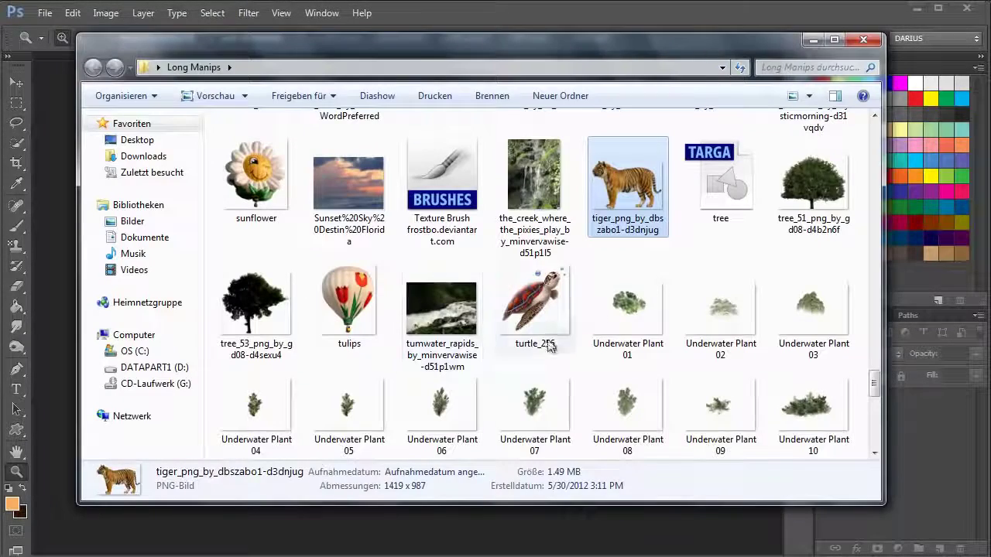
pyautogui.press('Return')
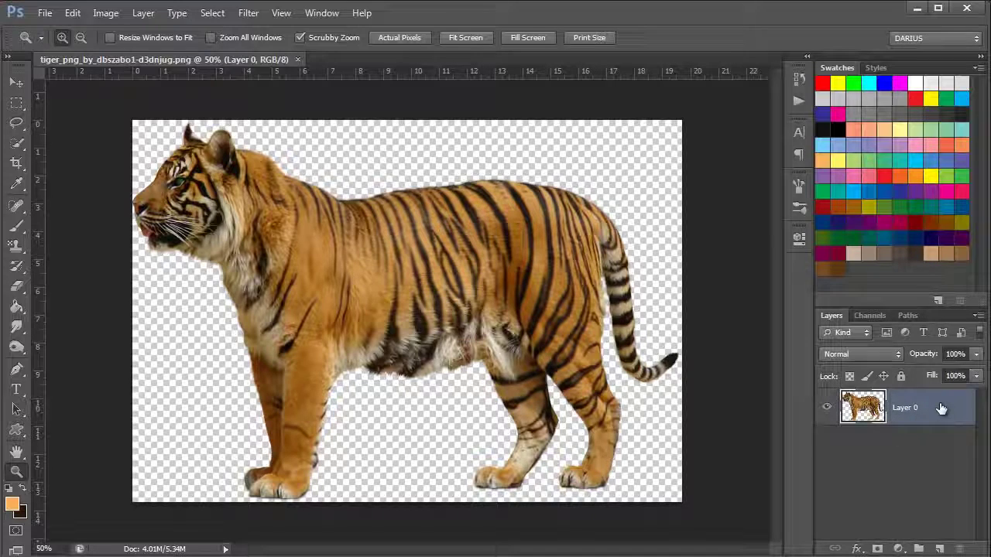
pyautogui.click(105, 14)
pyautogui.moveTo(153, 52)
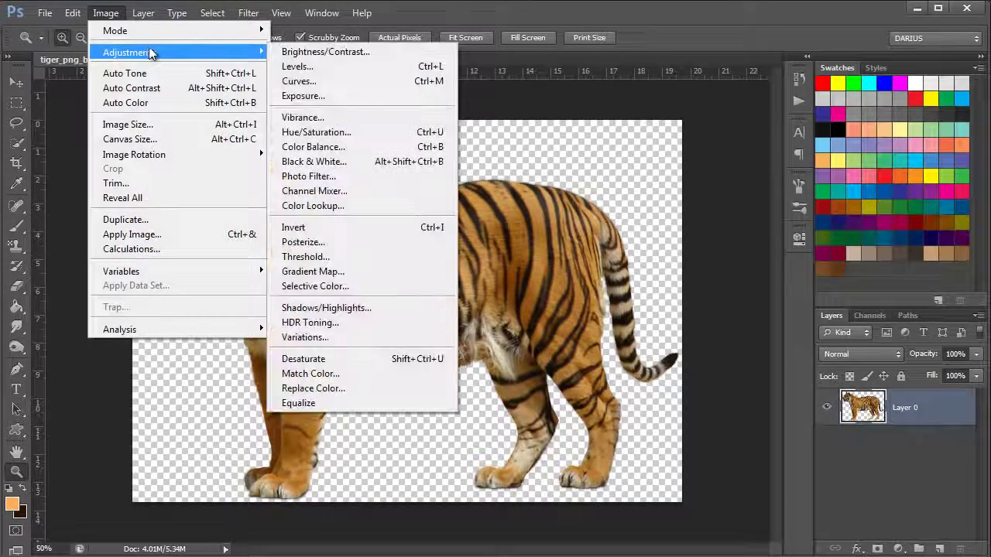
pyautogui.click(354, 358)
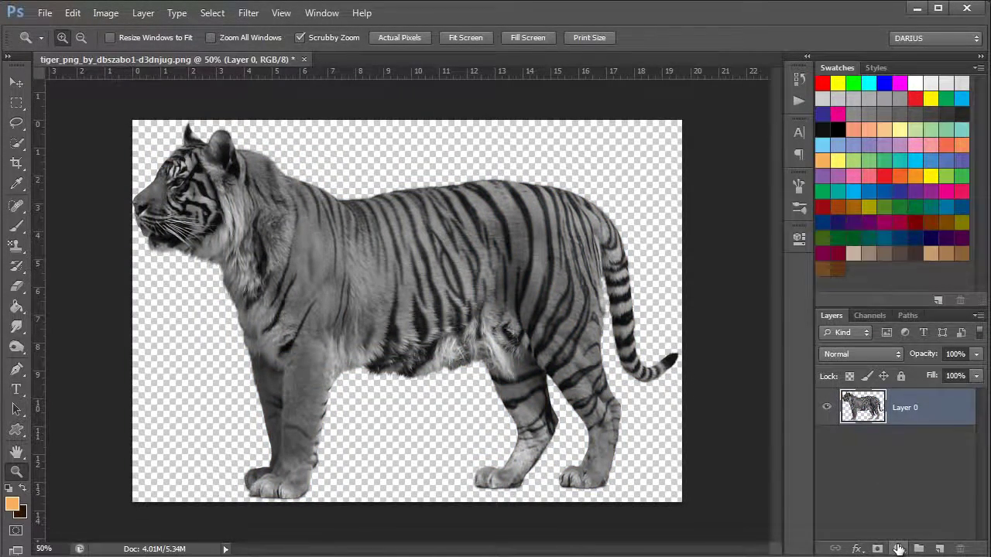
# - Add a Levels adjustment layer above the tiger, lowering the white input to about 122 and slightly raising the black input
pyautogui.click(898, 548)
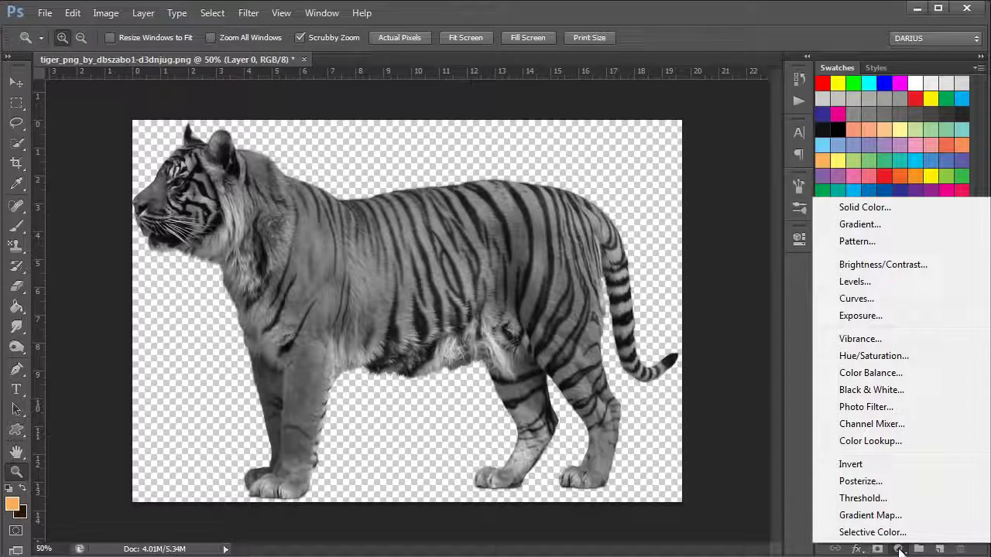
pyautogui.click(876, 281)
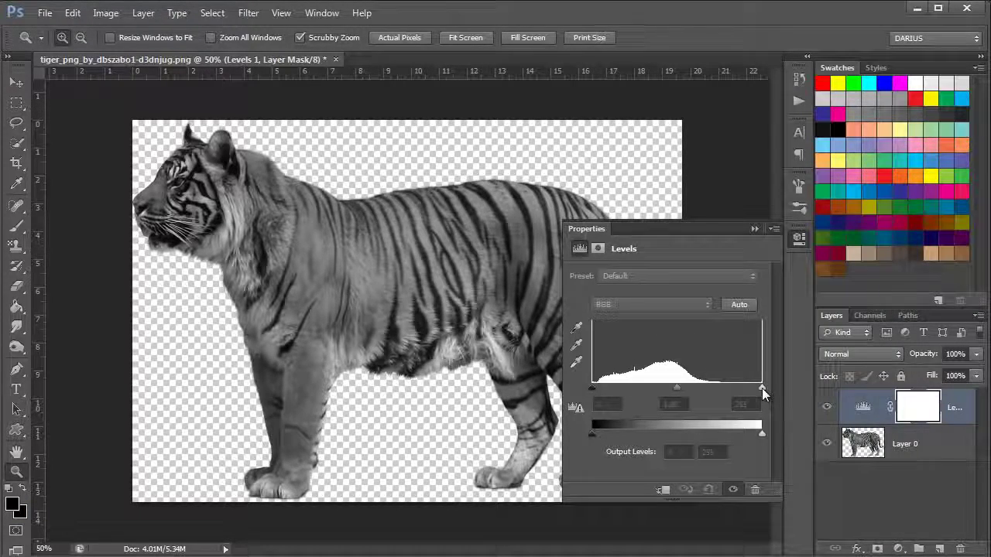
pyautogui.moveTo(763, 389); pyautogui.dragTo(640, 393)
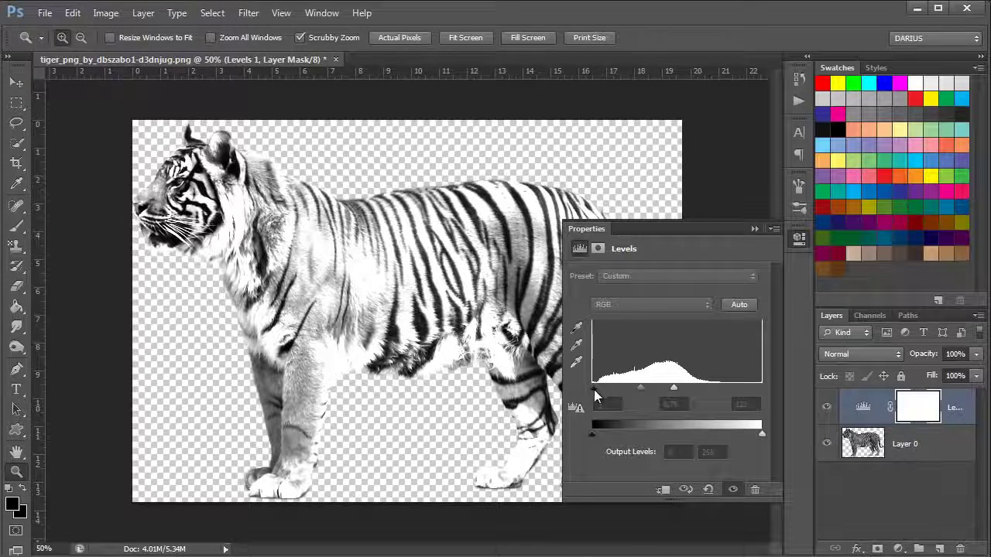
pyautogui.moveTo(595, 395); pyautogui.dragTo(608, 393)
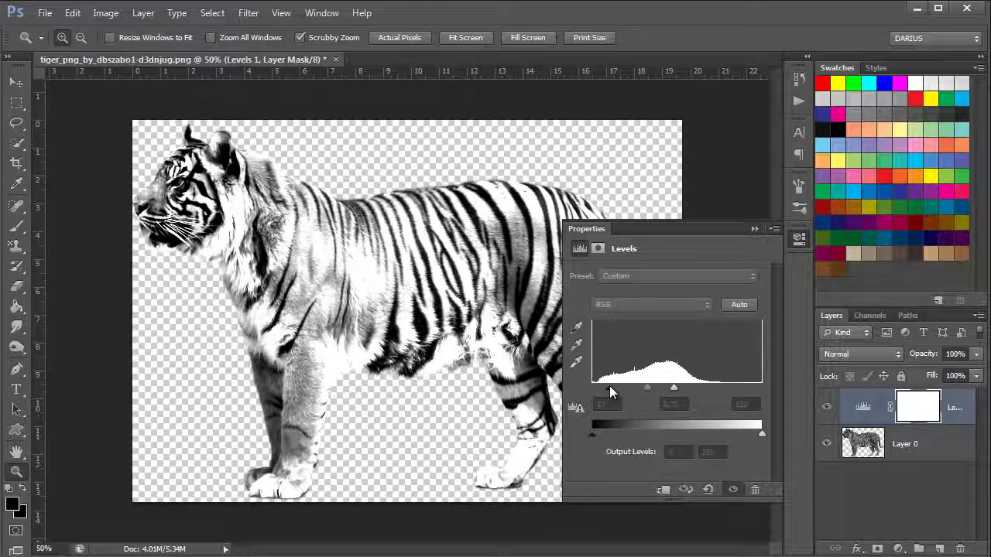
pyautogui.click(754, 229)
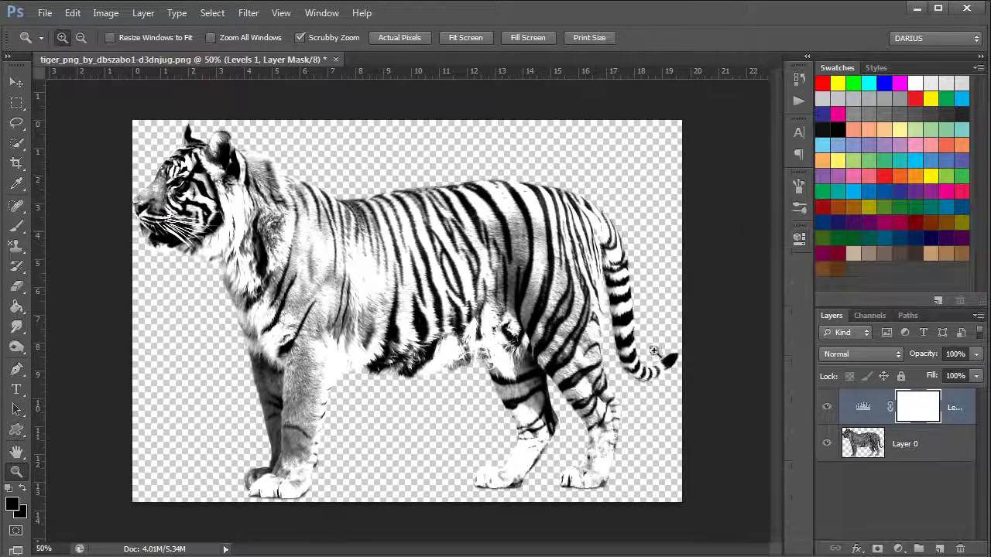
# - Add a Brightness/Contrast adjustment layer with the contrast set to -48
pyautogui.click(895, 549)
pyautogui.click(859, 251)
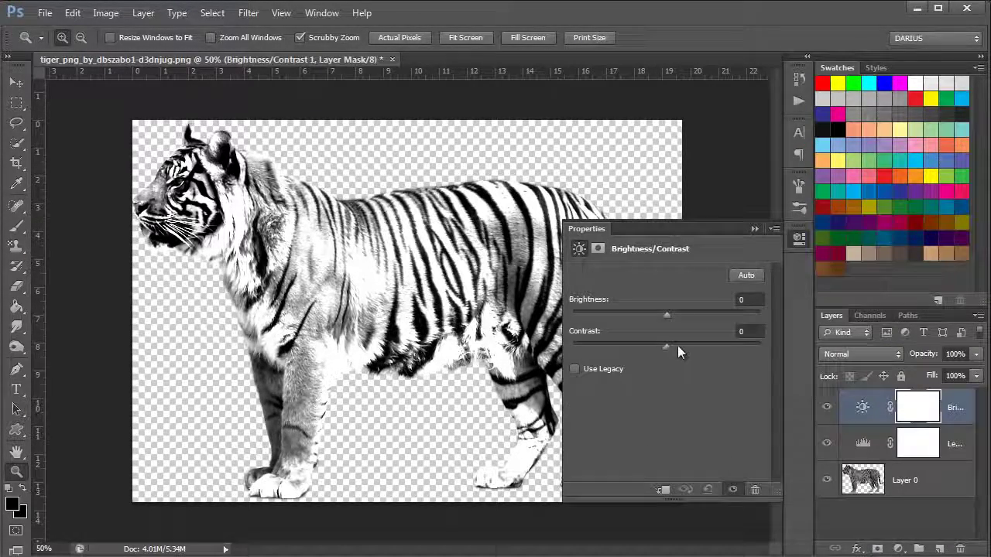
pyautogui.moveTo(667, 346); pyautogui.dragTo(577, 348)
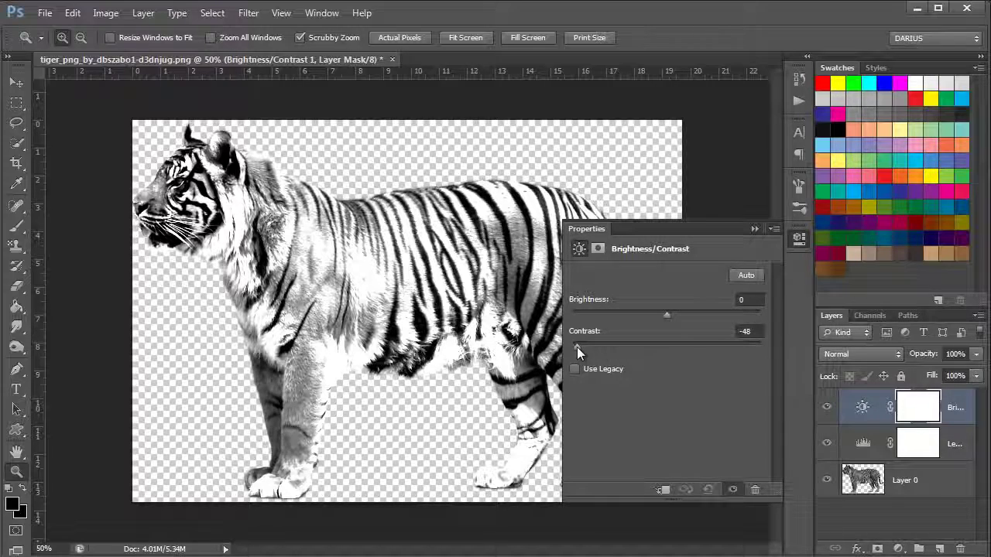
pyautogui.click(754, 229)
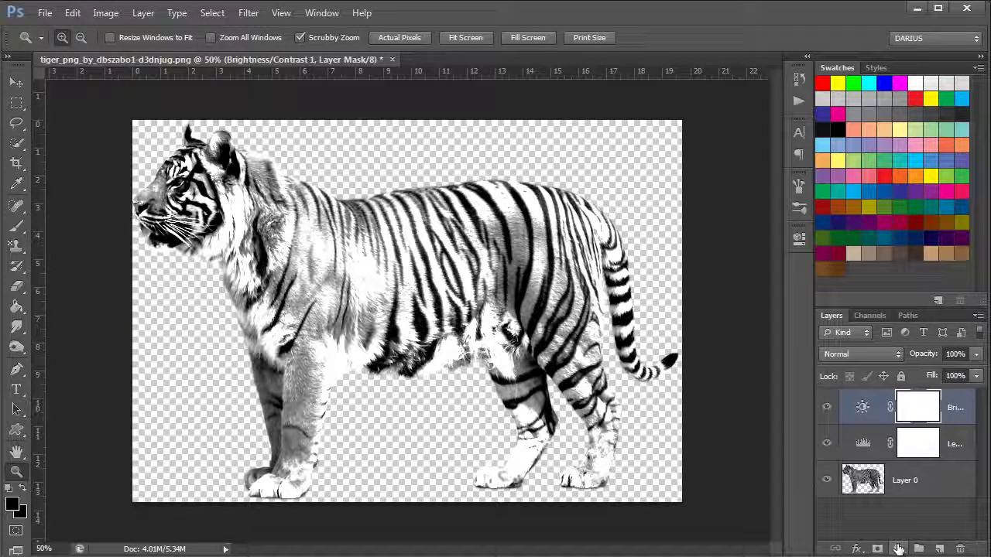
# - Add an Invert adjustment layer on top of the layer stack
pyautogui.click(897, 549)
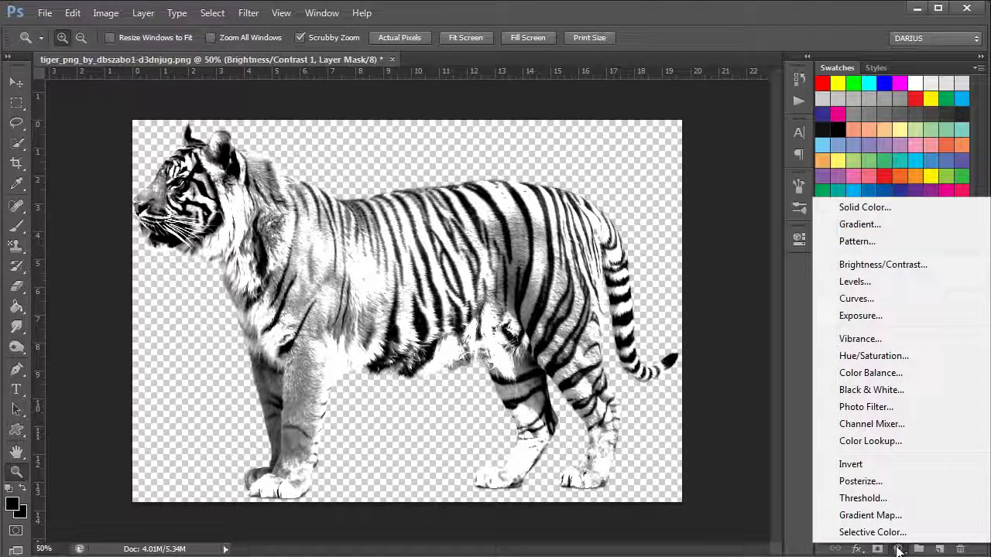
pyautogui.click(894, 465)
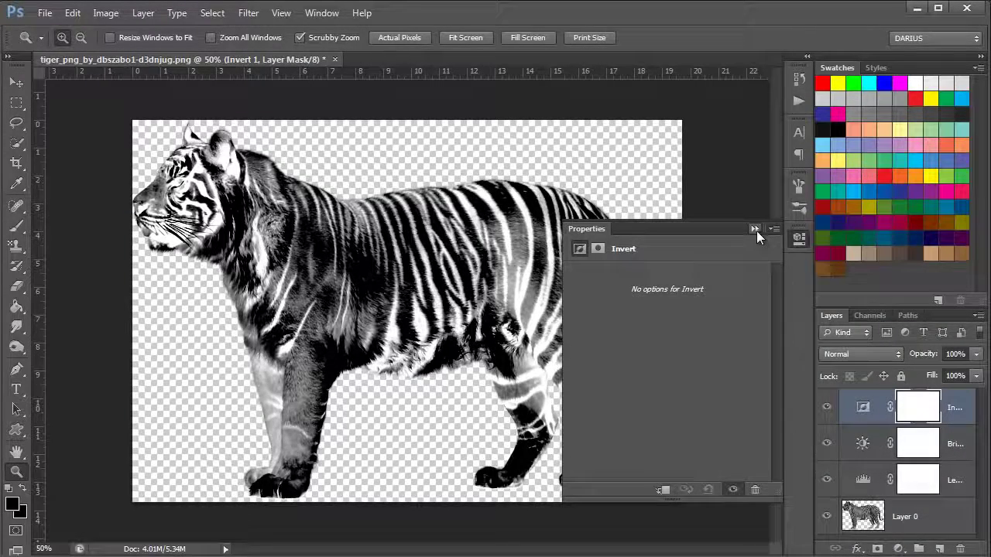
pyautogui.click(755, 229)
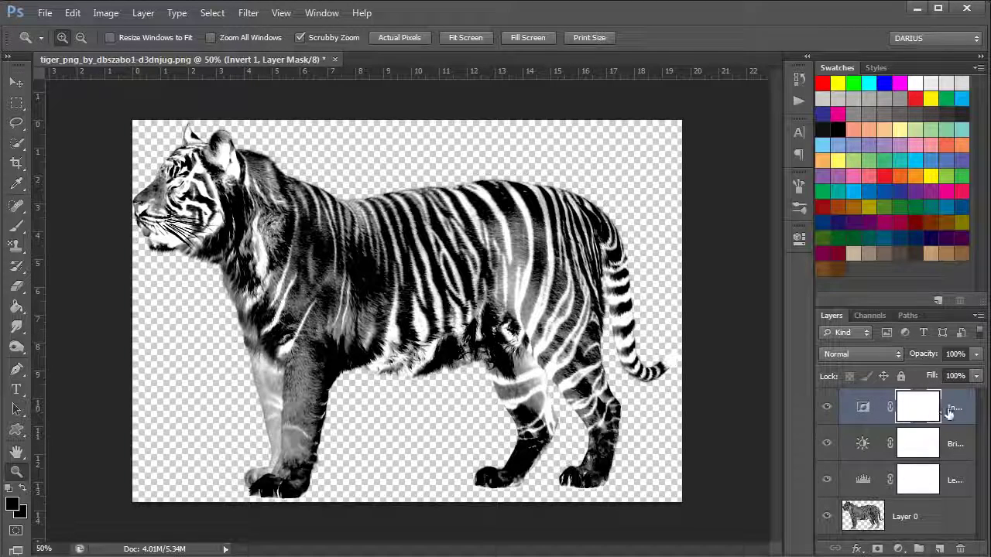
# - Merge the Invert, Brightness/Contrast and Levels adjustment layers with the tiger layer into a single layer
pyautogui.click(848, 414)
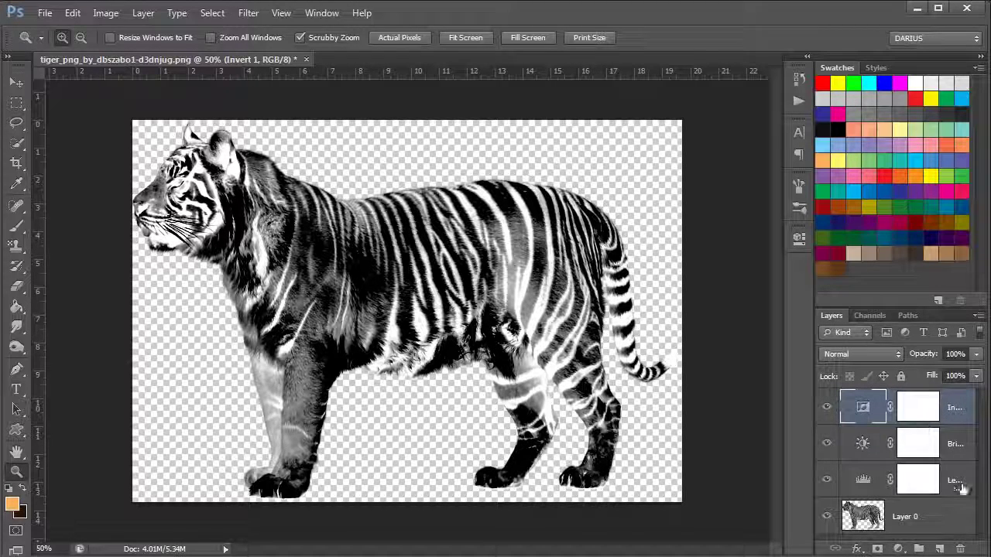
pyautogui.keyDown('shift'); pyautogui.click(959, 449); pyautogui.keyUp('shift')
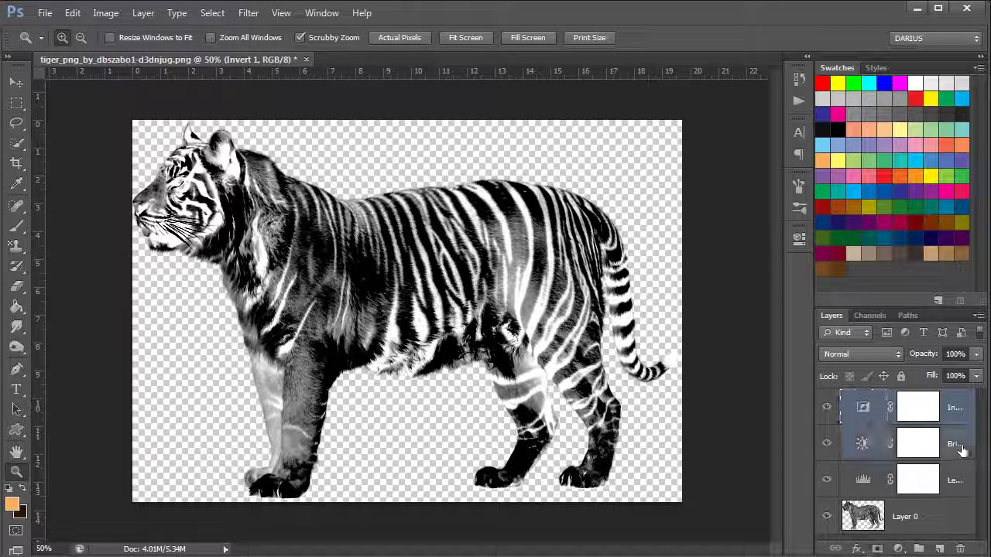
pyautogui.keyDown('shift'); pyautogui.click(960, 491); pyautogui.keyUp('shift')
pyautogui.keyDown('shift'); pyautogui.click(958, 527); pyautogui.keyUp('shift')
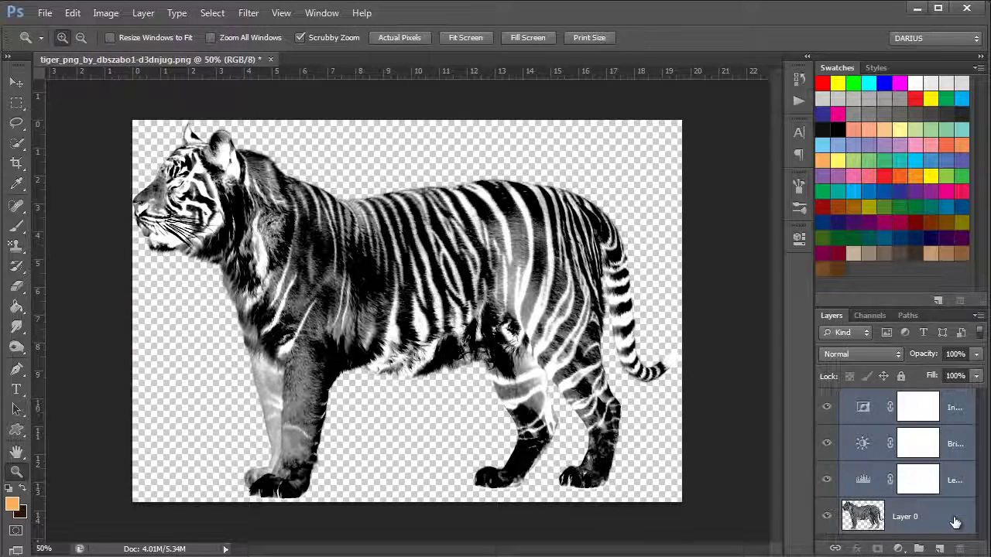
pyautogui.rightClick(955, 523)
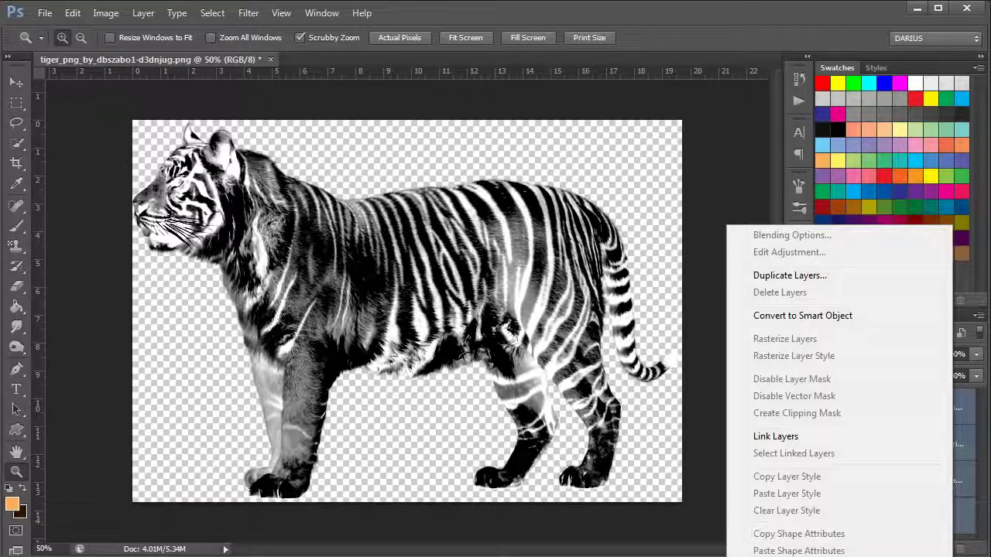
pyautogui.click(789, 556)
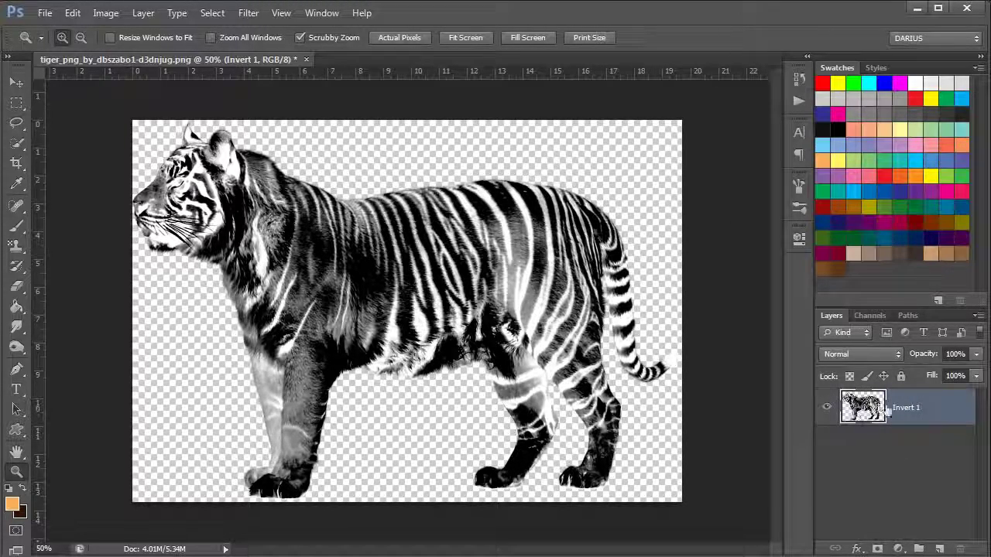
# - Load the RGB channel of the merged tiger as a selection and copy the selected pixels
pyautogui.click(871, 315)
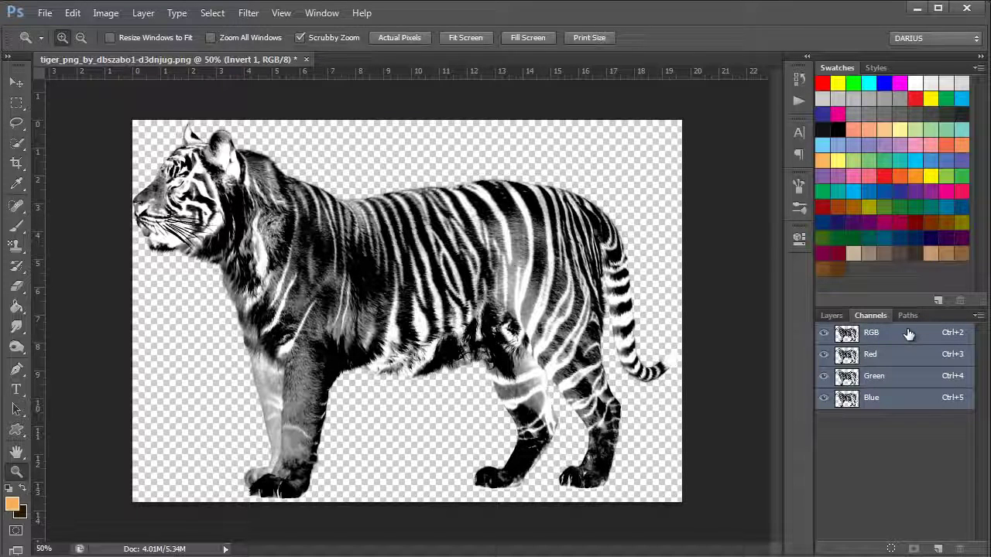
pyautogui.moveTo(894, 335); pyautogui.dragTo(860, 338)
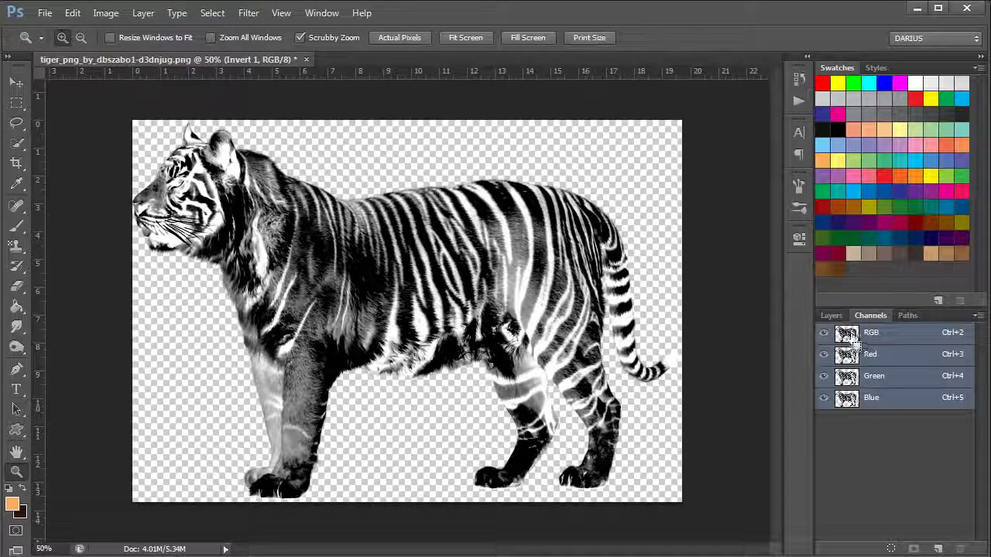
pyautogui.keyDown('ctrl'); pyautogui.click(848, 335); pyautogui.keyUp('ctrl')
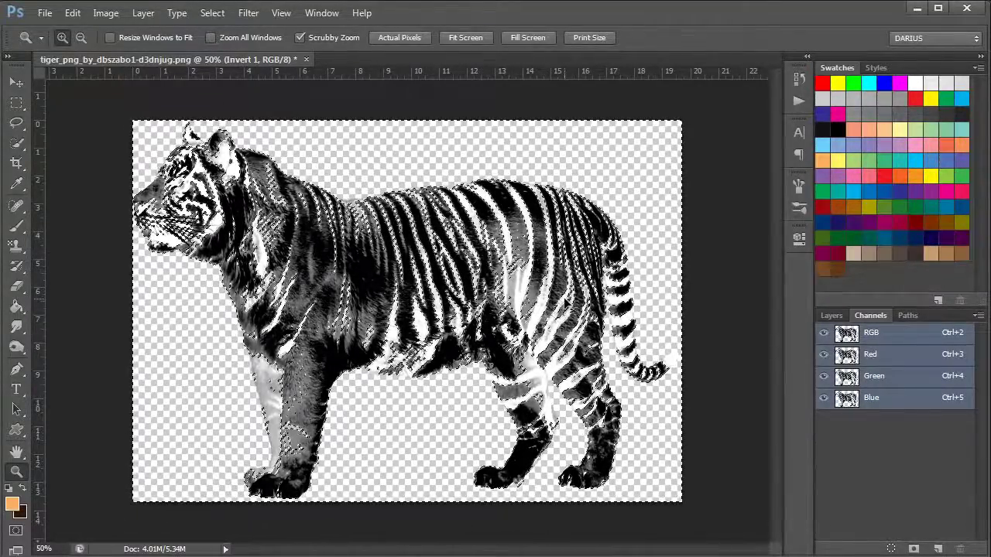
# - Create a new document from the Youtube Thumb preset, 1280 x 720 pixels, with white background contents
pyautogui.click(44, 13)
pyautogui.click(113, 98)
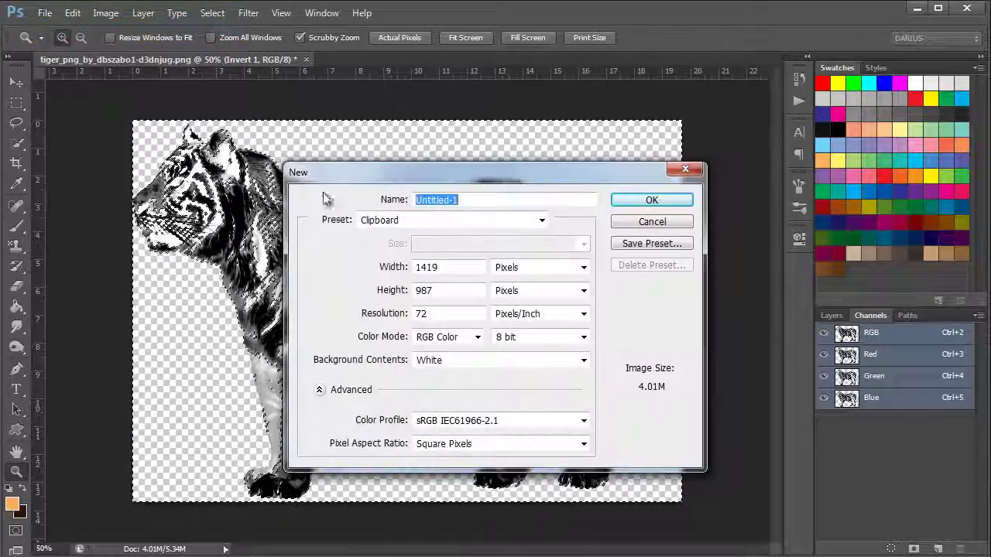
pyautogui.click(438, 220)
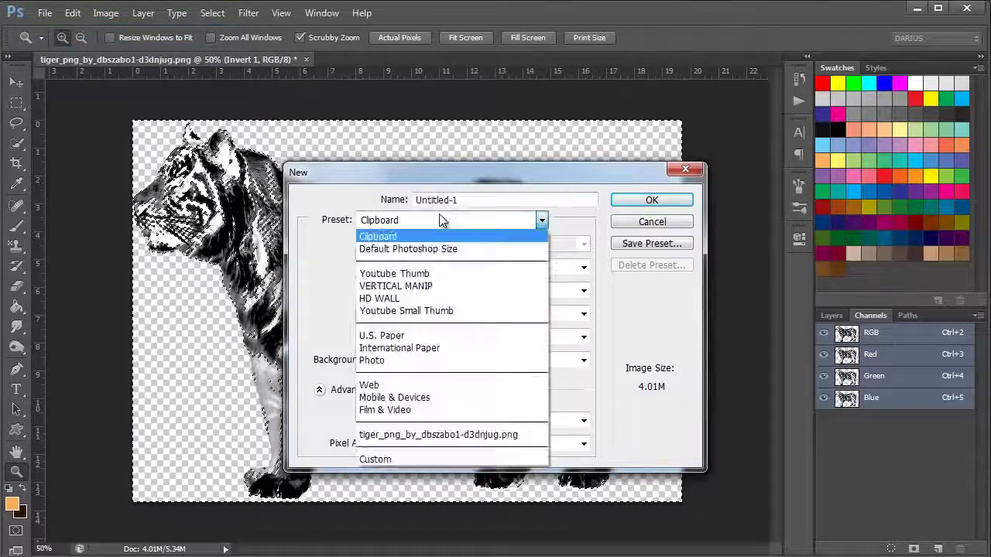
pyautogui.click(438, 278)
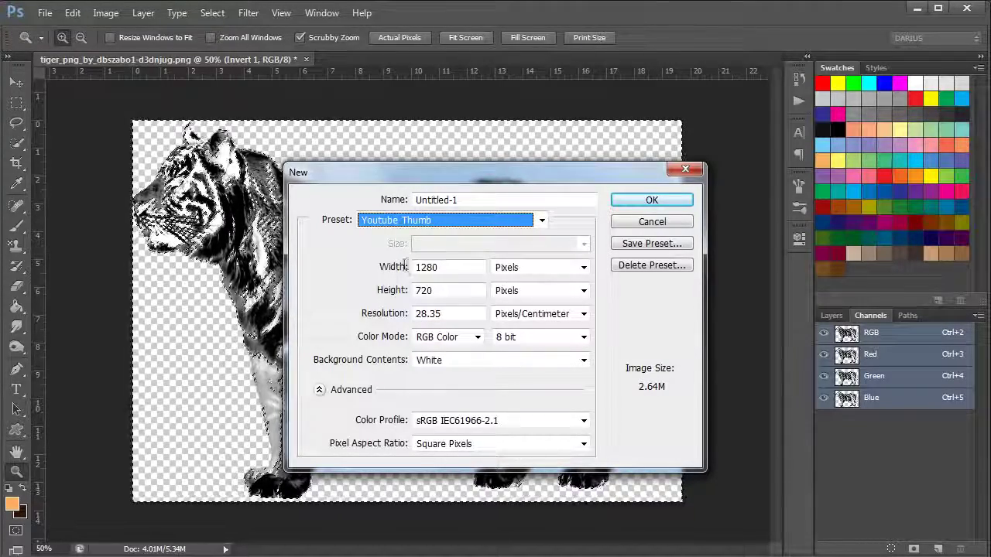
pyautogui.click(502, 359)
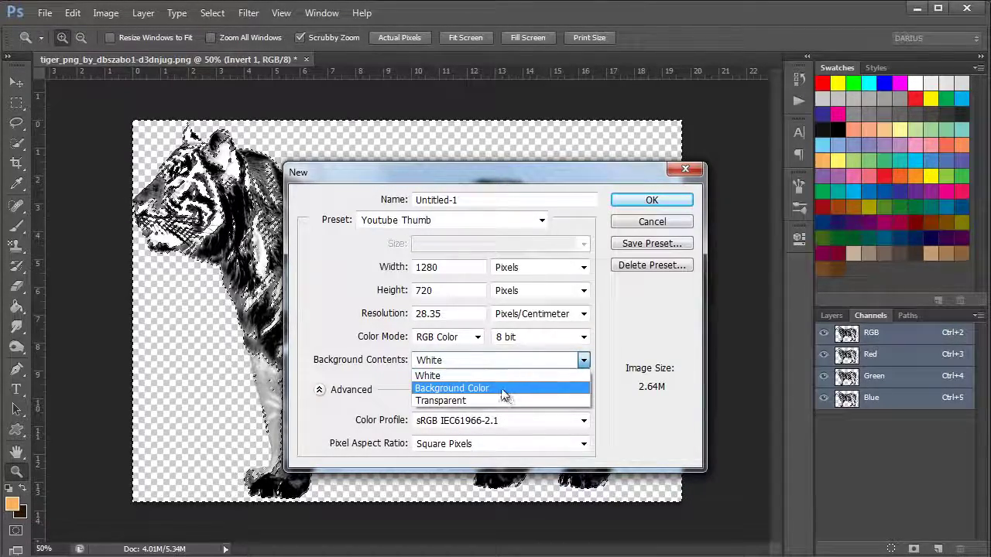
pyautogui.click(495, 377)
pyautogui.click(650, 206)
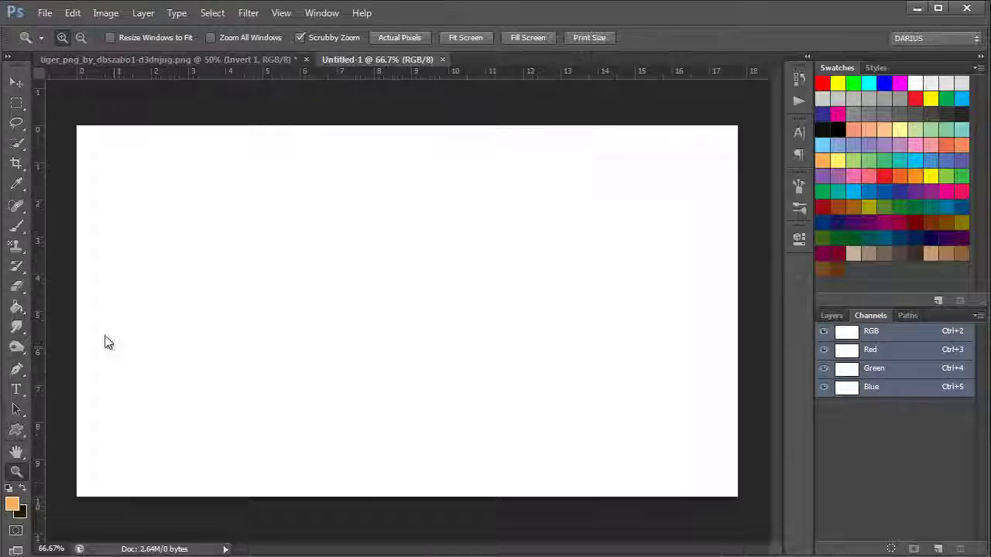
# - Fill the new document's background layer with black using the Paint Bucket tool
pyautogui.click(17, 308)
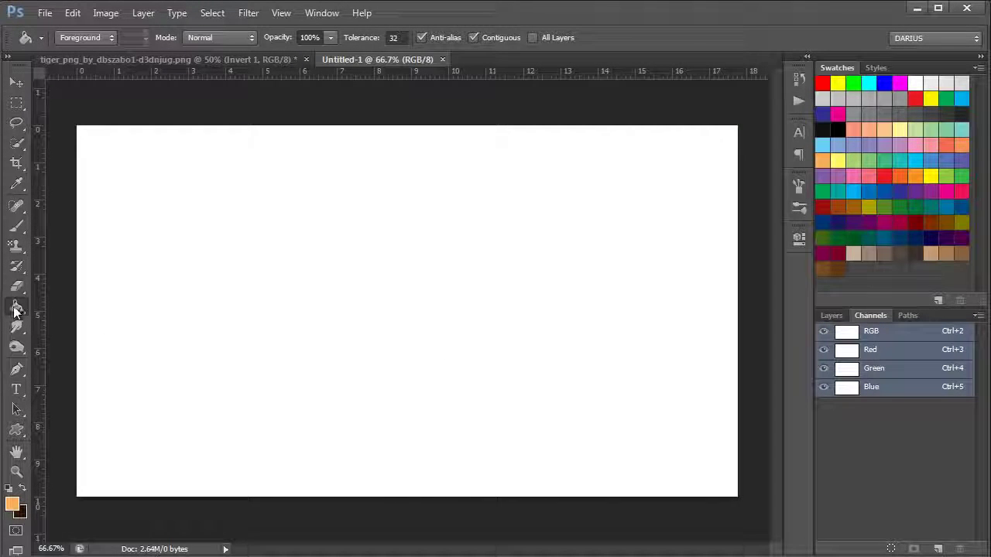
pyautogui.click(838, 128)
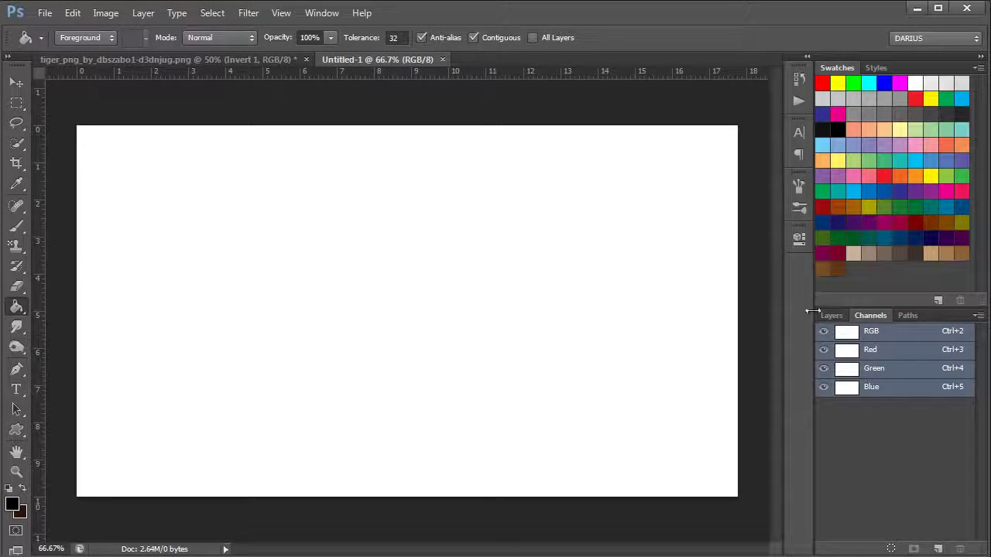
pyautogui.click(829, 315)
pyautogui.click(339, 305)
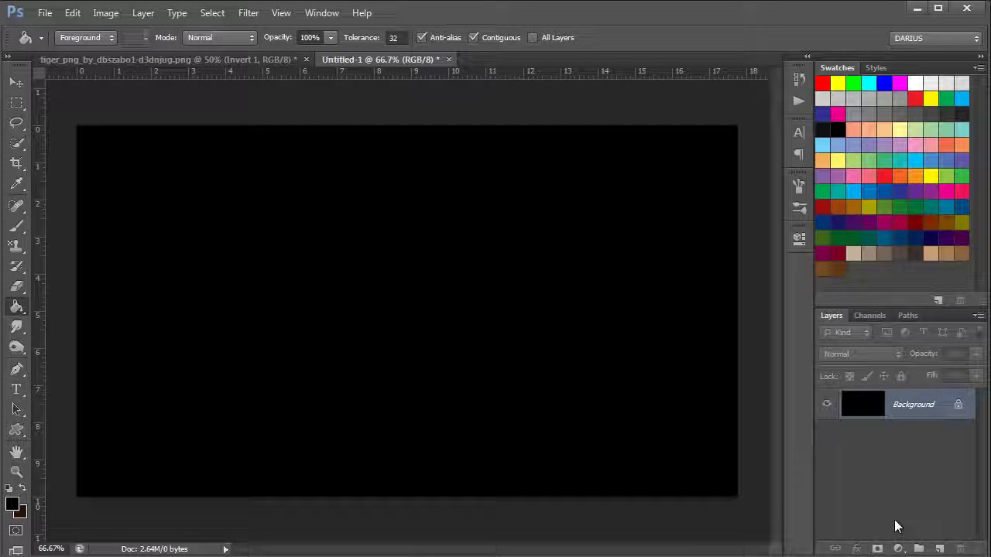
# - Paste the copied tiger stripes onto the black canvas and scale the layer to about 60% so the whole tiger fits
pyautogui.hotkey('ctrl', 'v')
pyautogui.moveTo(472, 336); pyautogui.dragTo(503, 297)
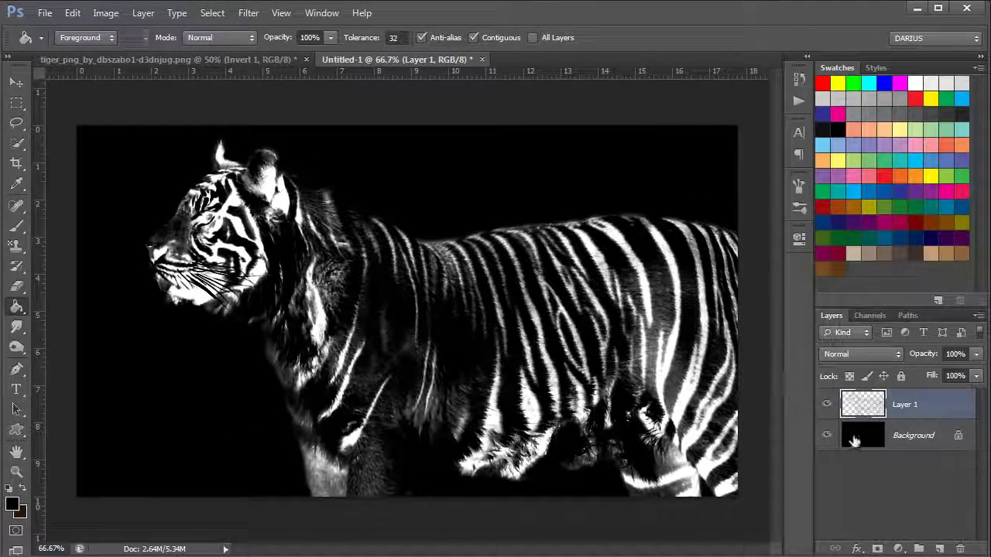
pyautogui.hotkey('ctrl', 't')
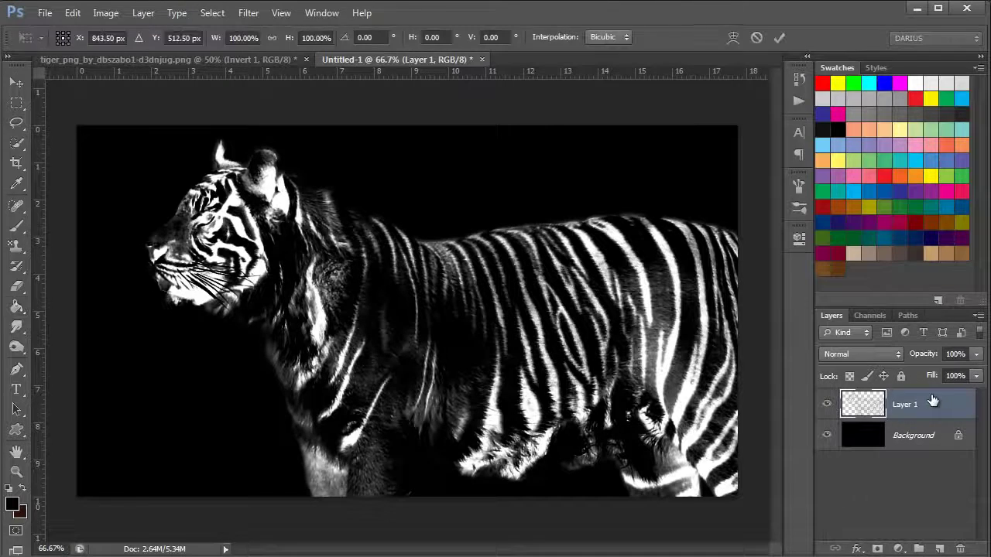
pyautogui.moveTo(189, 171); pyautogui.dragTo(436, 335)
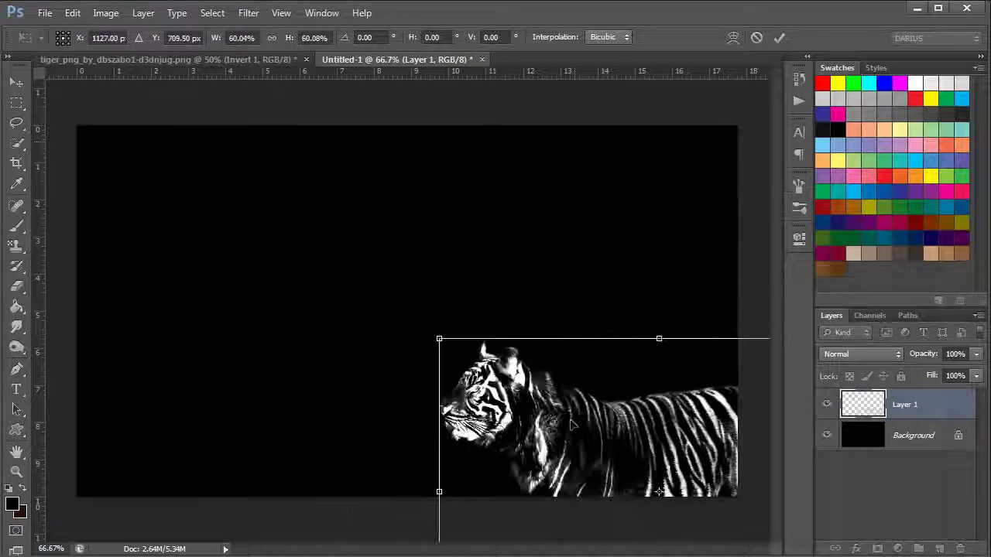
pyautogui.moveTo(514, 368); pyautogui.dragTo(260, 188)
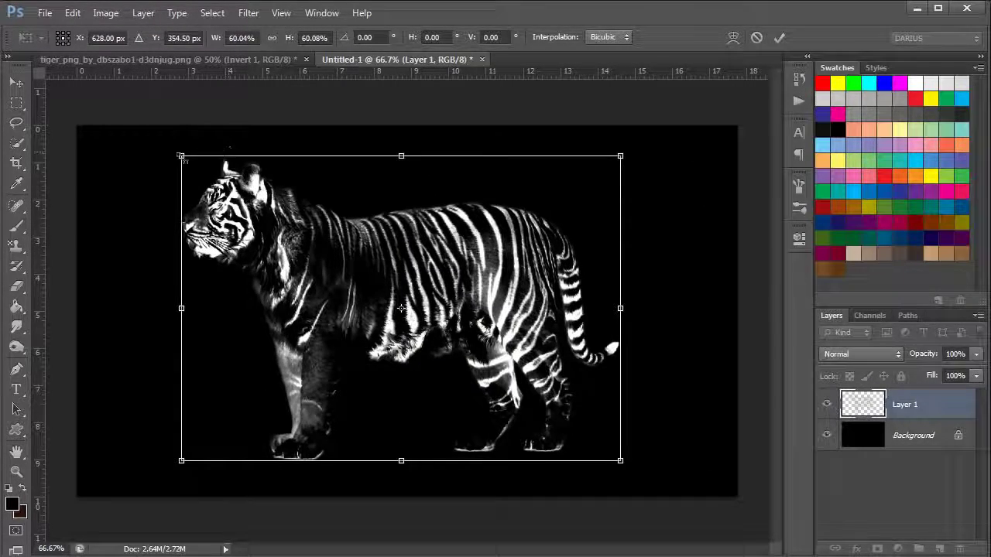
# - Shrink the tiger further to about half the canvas width, place it near the canvas centre and apply the transform
pyautogui.moveTo(183, 156); pyautogui.dragTo(223, 182)
pyautogui.moveTo(505, 301)
pyautogui.mouseDown()
pyautogui.moveTo(482, 295)
pyautogui.moveTo(492, 301)
pyautogui.mouseUp()
pyautogui.moveTo(212, 183); pyautogui.dragTo(273, 222)
pyautogui.moveTo(520, 320); pyautogui.dragTo(455, 301)
pyautogui.press('Return')
pyautogui.press('g')
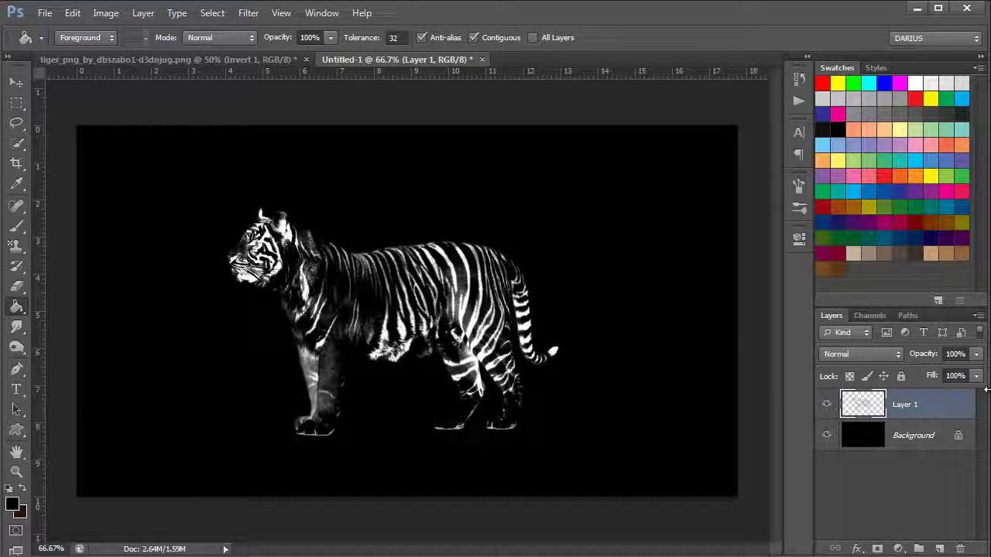
# - Lock Layer 1's transparent pixels and paint the whole tiger Light Yellow with the 473 px Brush
pyautogui.click(849, 377)
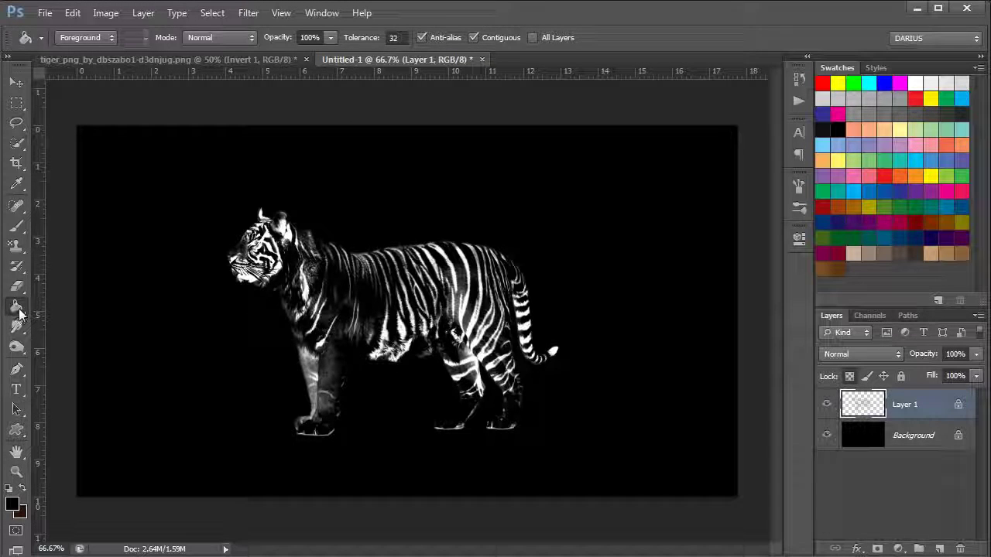
pyautogui.click(16, 229)
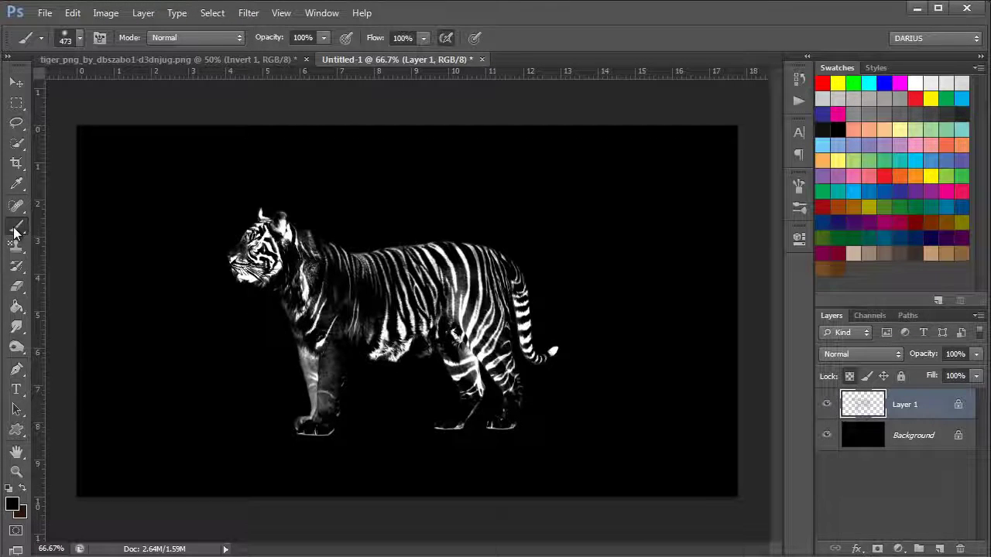
pyautogui.click(837, 160)
pyautogui.moveTo(702, 194)
pyautogui.mouseDown()
pyautogui.moveTo(613, 296)
pyautogui.moveTo(563, 283)
pyautogui.moveTo(495, 234)
pyautogui.moveTo(531, 326)
pyautogui.moveTo(523, 304)
pyautogui.moveTo(392, 294)
pyautogui.mouseUp()
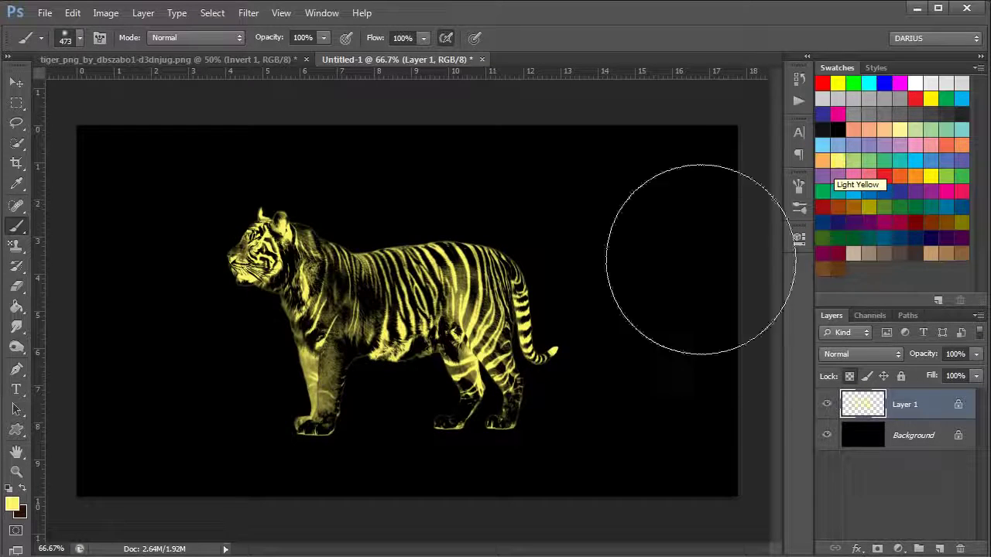
# - Rename the tiger layer as TIGER RENDER
pyautogui.doubleClick(902, 405)
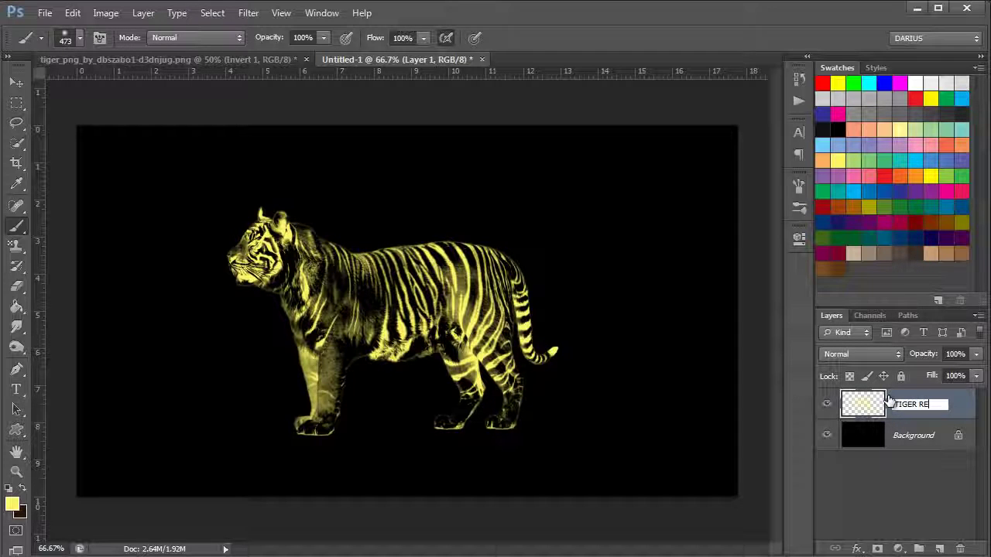
pyautogui.write('TIGER RENDER')
pyautogui.press('Return')
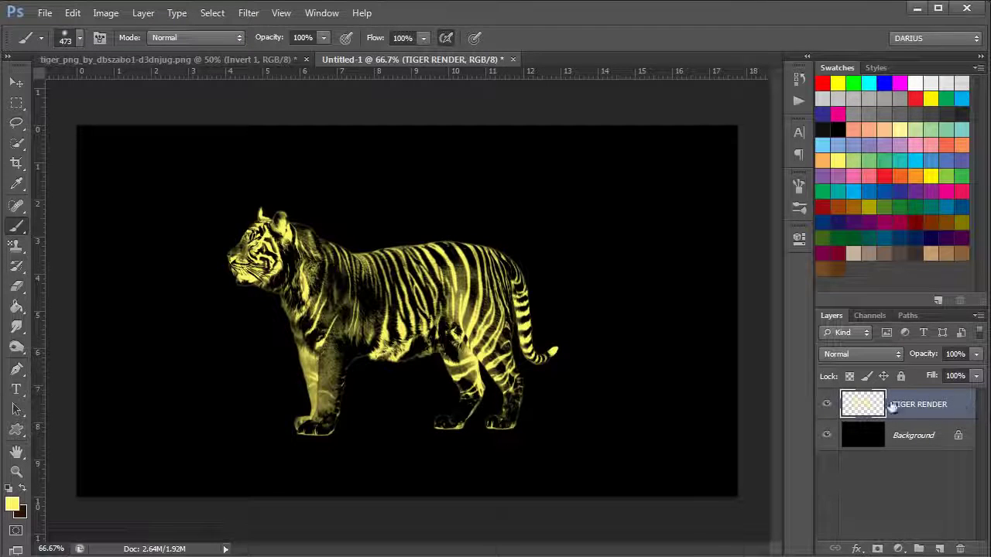
# - Add an Outer Glow layer style to TIGER RENDER with a red glow colour and 51% opacity
pyautogui.doubleClick(962, 410)
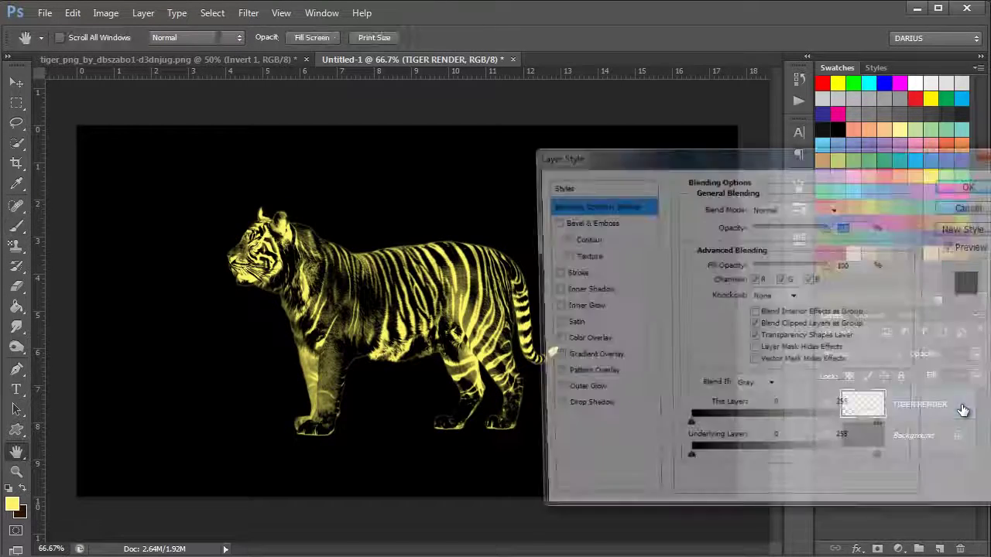
pyautogui.click(550, 392)
pyautogui.click(574, 392)
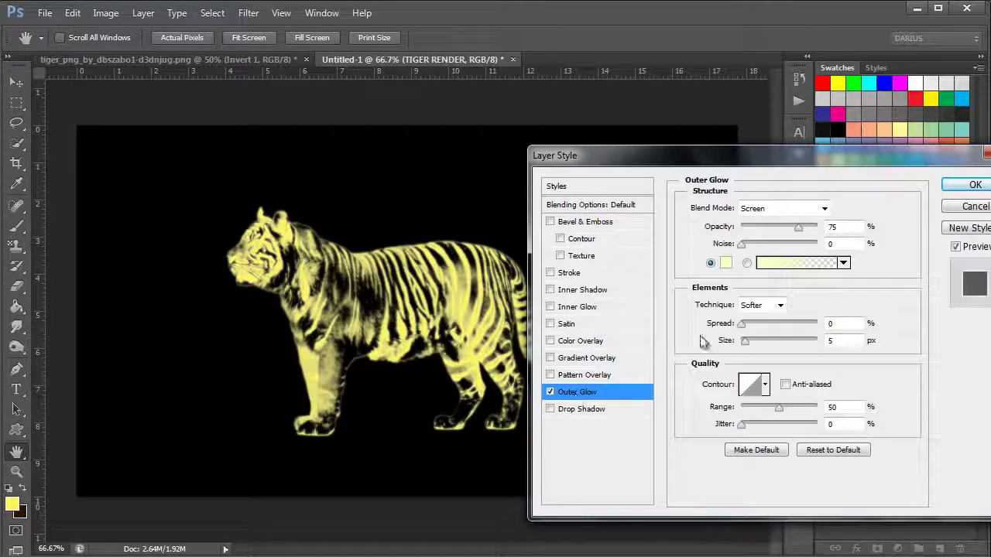
pyautogui.click(725, 264)
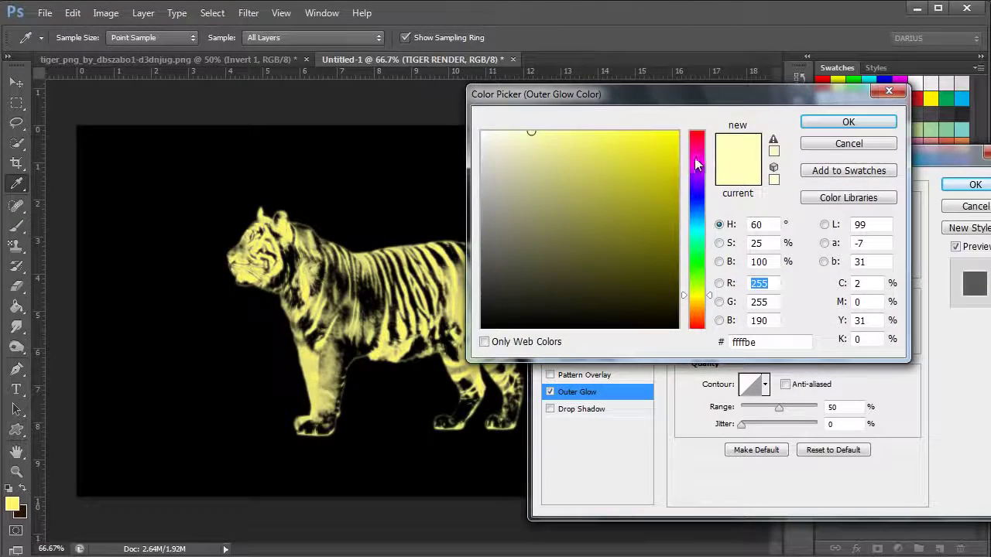
pyautogui.moveTo(696, 167); pyautogui.dragTo(696, 132)
pyautogui.moveTo(609, 157); pyautogui.dragTo(679, 132)
pyautogui.click(848, 122)
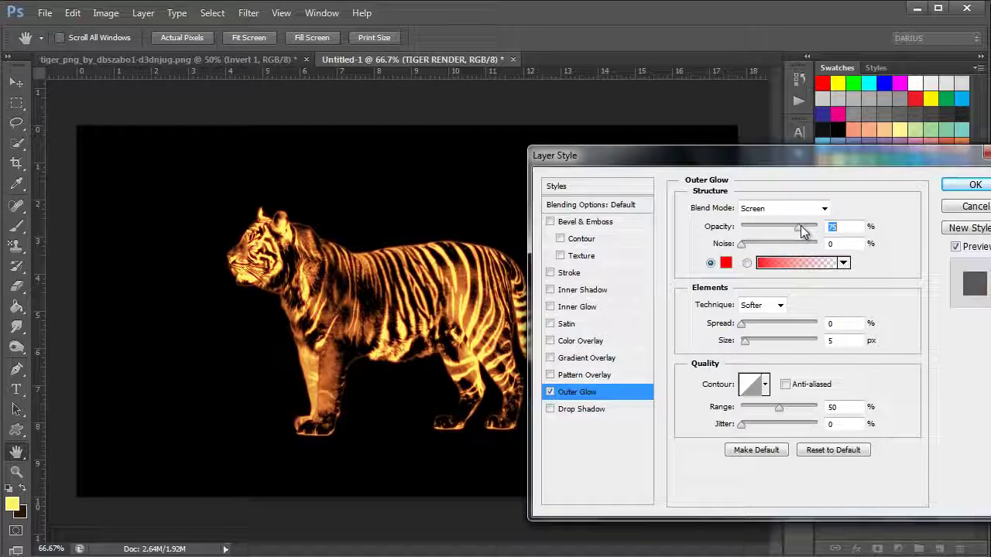
pyautogui.moveTo(786, 226); pyautogui.dragTo(779, 225)
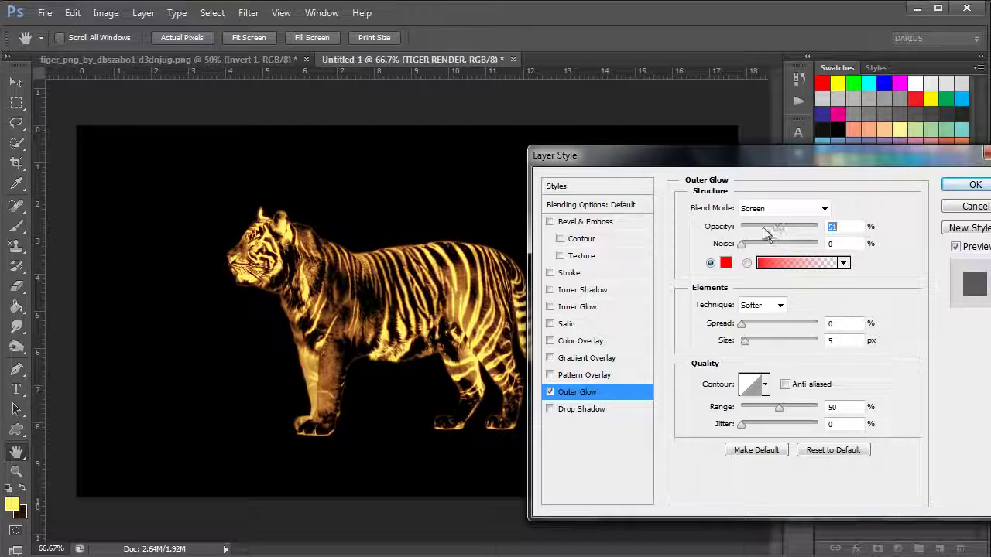
pyautogui.click(971, 185)
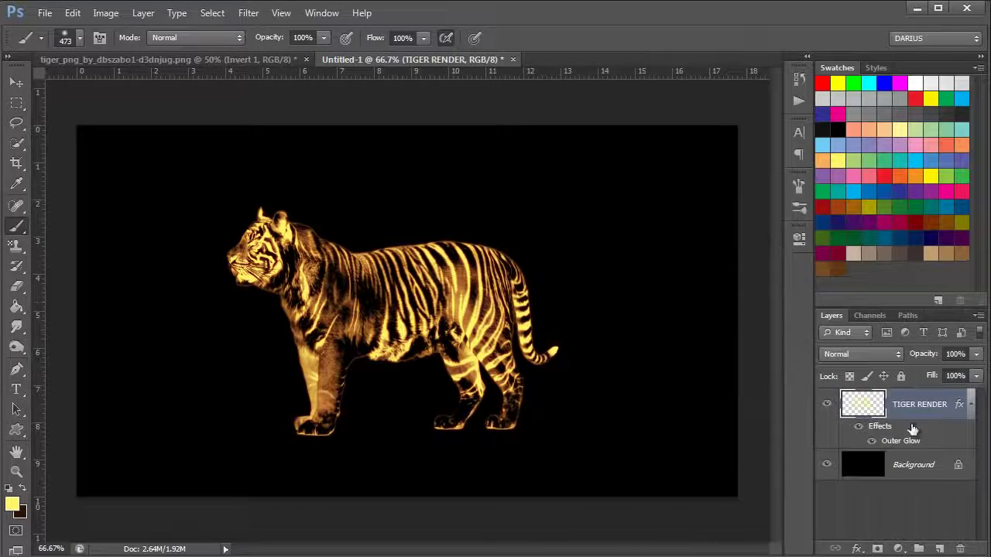
# - Brush light orange over the outer edges of the tiger, keeping the layer's transparent pixels locked
pyautogui.click(825, 158)
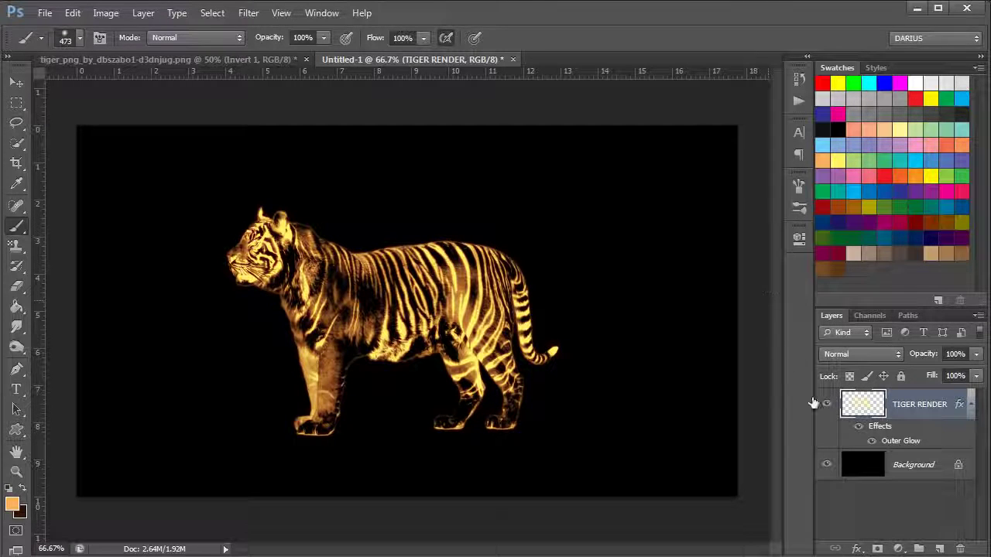
pyautogui.moveTo(590, 474); pyautogui.dragTo(593, 506)
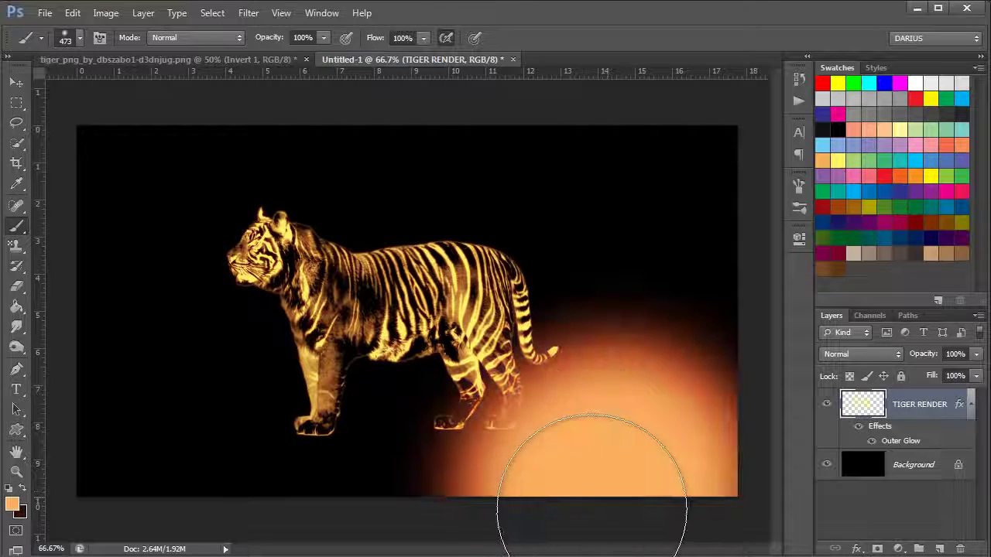
pyautogui.hotkey('ctrl', 'z')
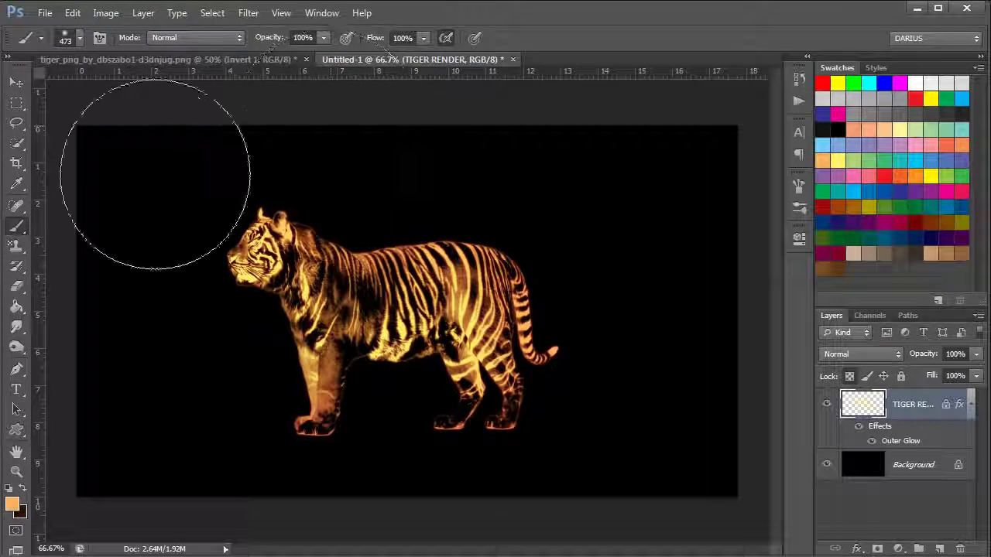
pyautogui.moveTo(165, 350)
pyautogui.mouseDown()
pyautogui.moveTo(173, 360)
pyautogui.moveTo(193, 354)
pyautogui.moveTo(172, 372)
pyautogui.moveTo(174, 391)
pyautogui.mouseUp()
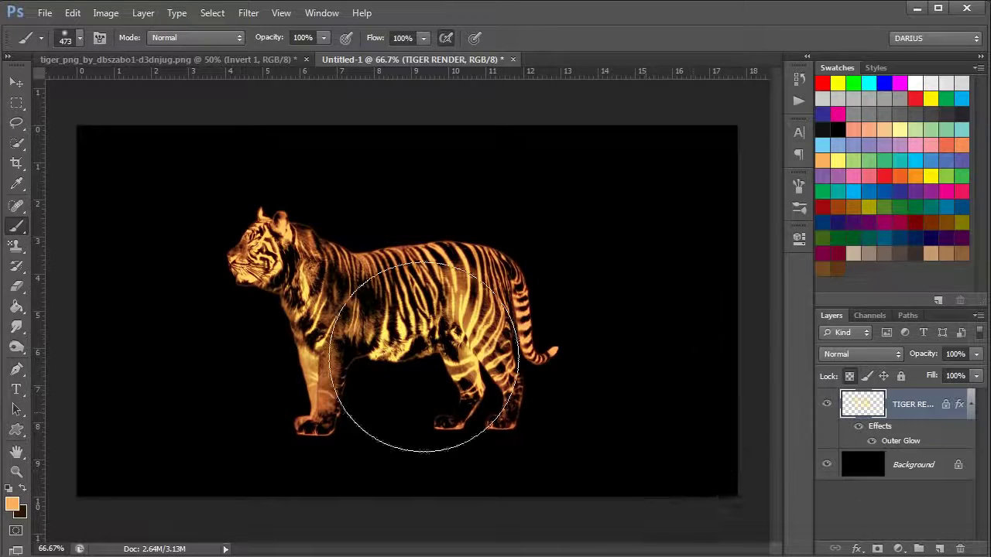
# - Shift the tiger slightly to the right on the canvas and collapse the TIGER RENDER layer's effects list
pyautogui.moveTo(448, 299); pyautogui.dragTo(455, 297)
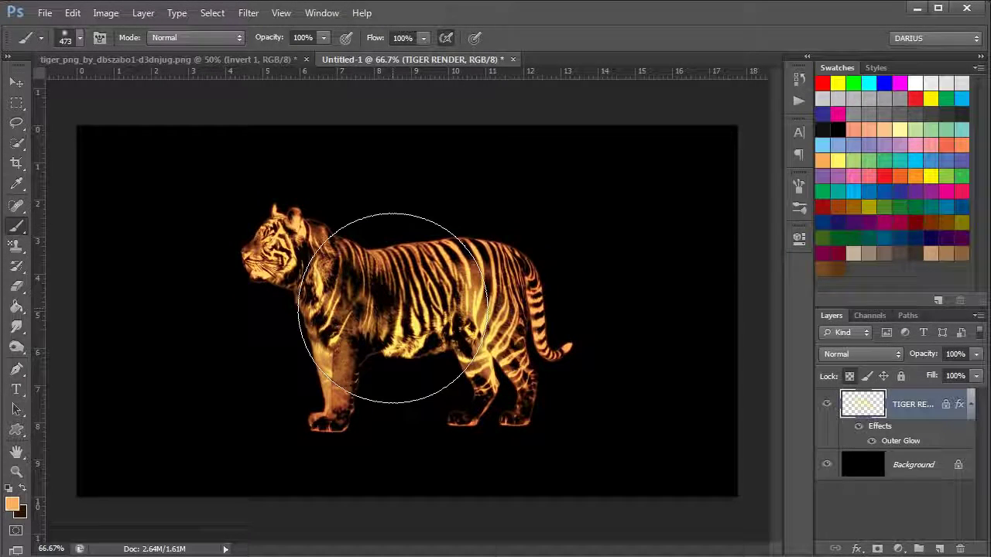
pyautogui.hotkey('ctrl', 'z')
pyautogui.click(16, 472)
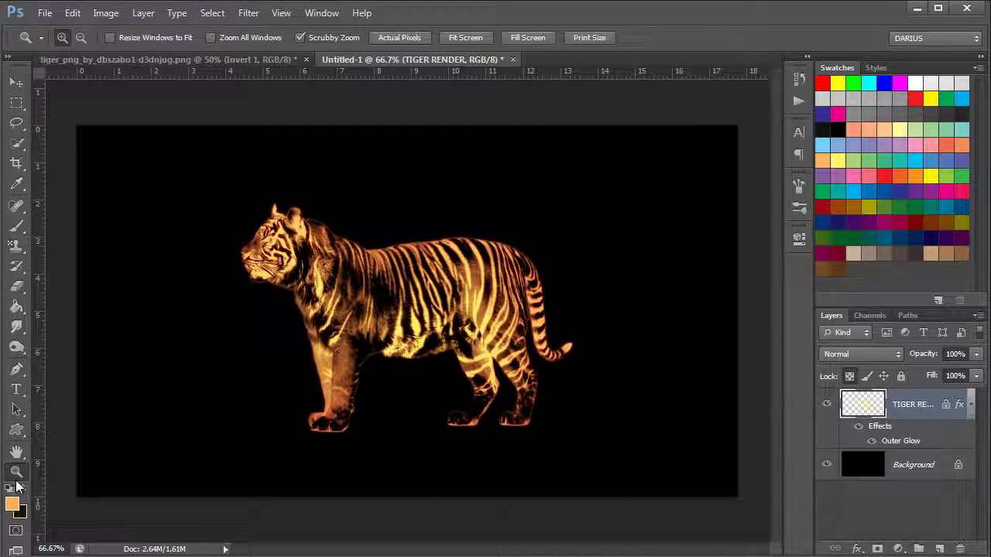
pyautogui.click(400, 37)
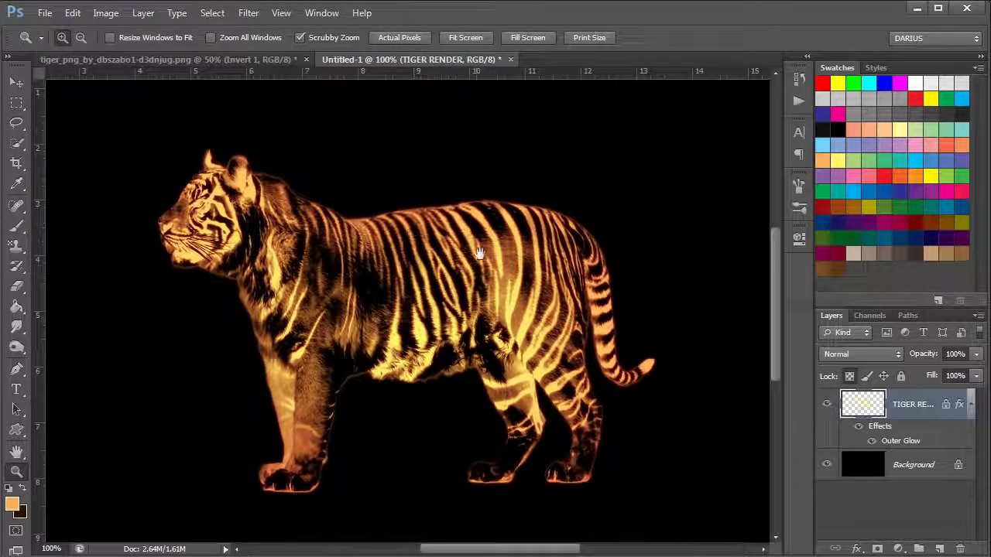
pyautogui.moveTo(459, 271); pyautogui.dragTo(453, 267)
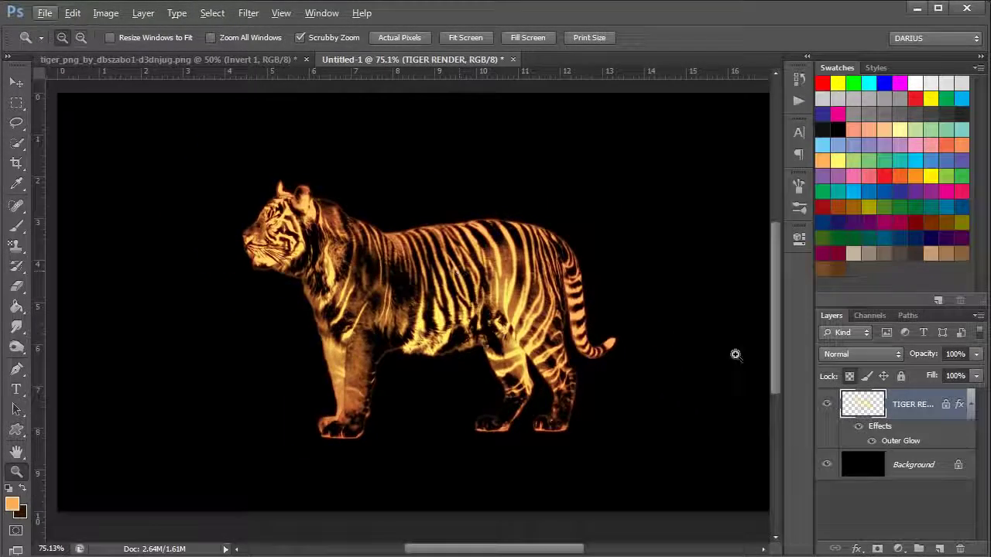
pyautogui.click(971, 405)
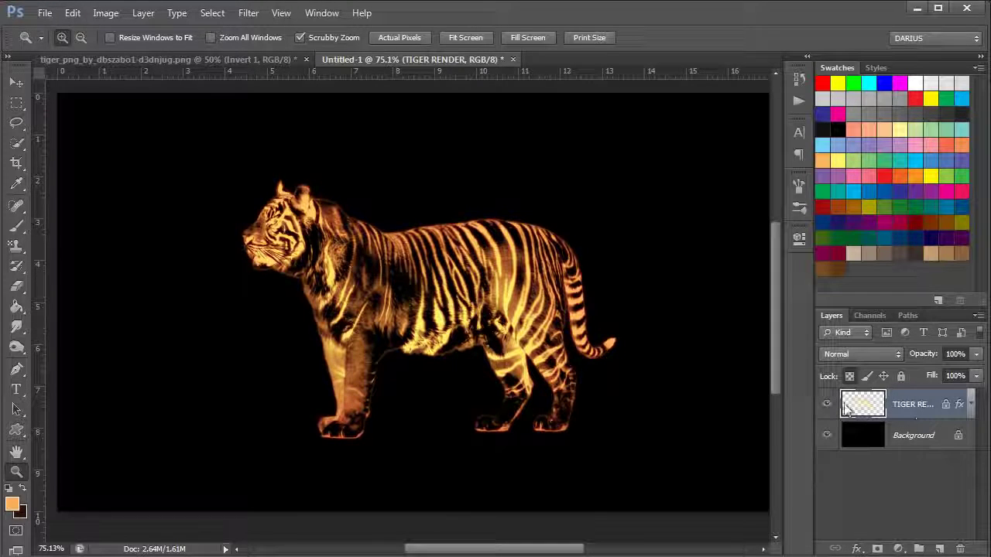
pyautogui.moveTo(484, 333); pyautogui.dragTo(473, 334)
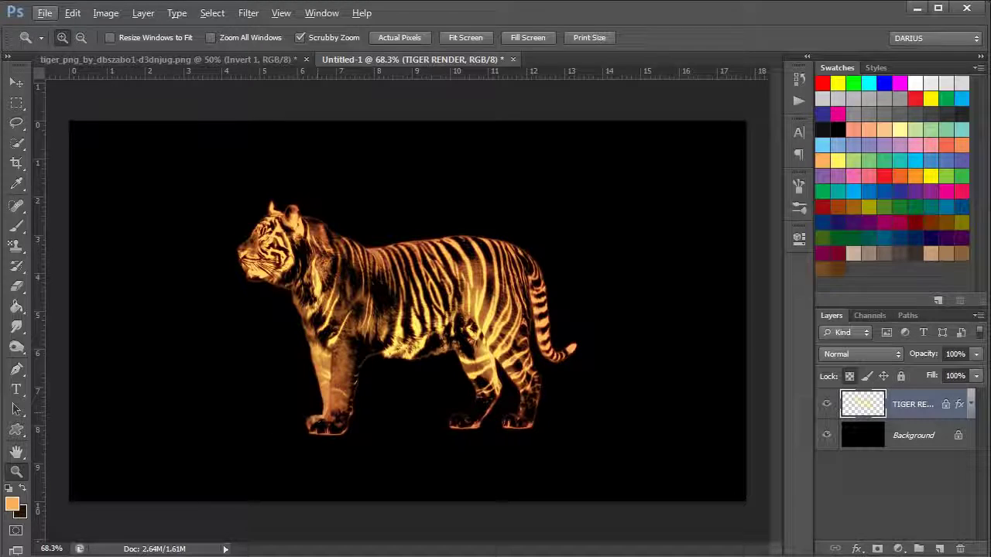
pyautogui.moveTo(383, 352); pyautogui.dragTo(402, 352)
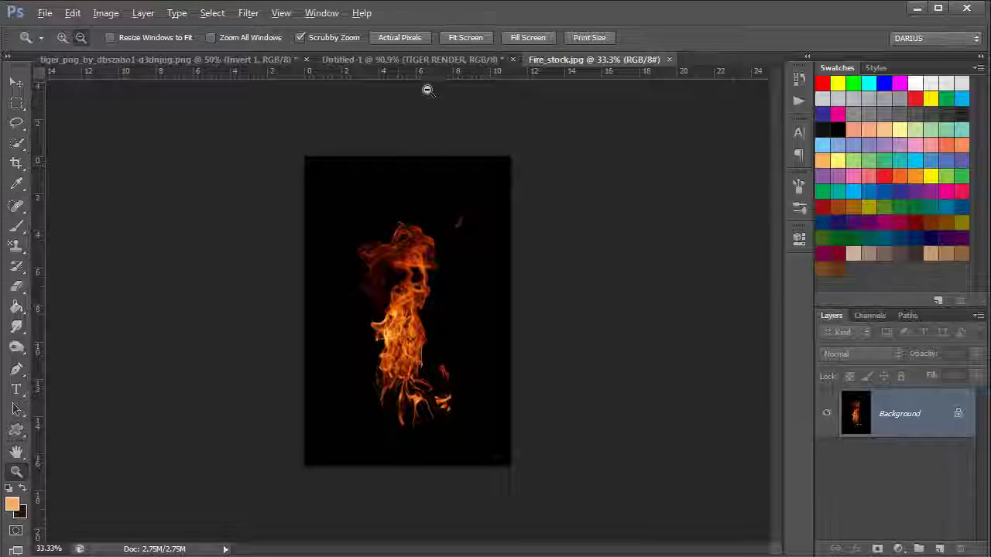
# - Load the Green channel of the Fire_stock.jpg flame image as a selection
pyautogui.moveTo(418, 313); pyautogui.dragTo(542, 428)
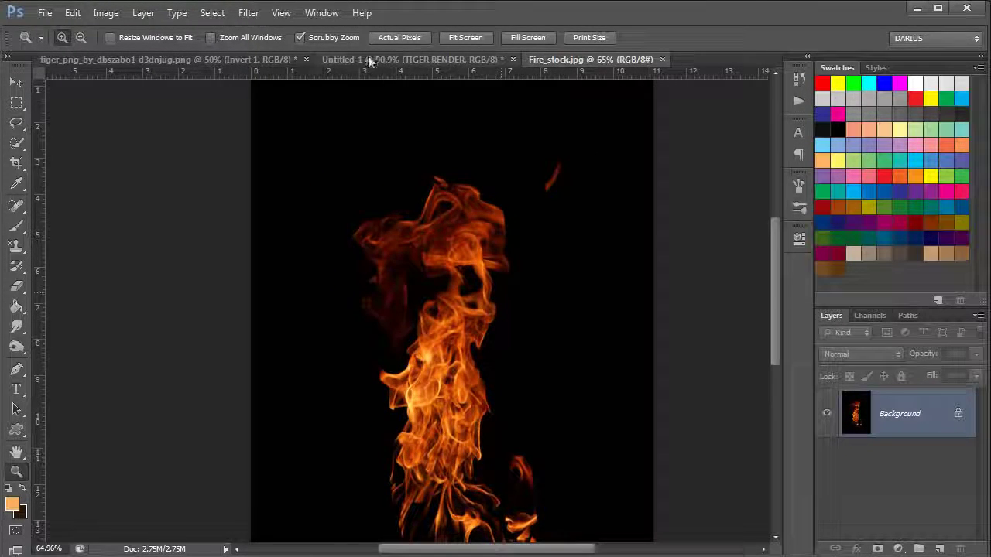
pyautogui.keyDown('alt'); pyautogui.click(477, 272); pyautogui.keyUp('alt')
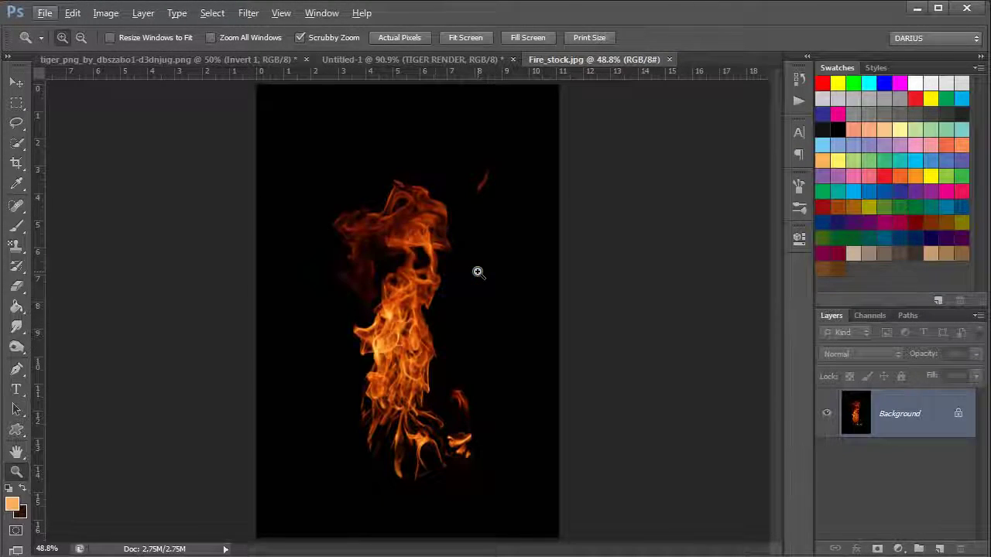
pyautogui.scroll(-2, 433, 259)
pyautogui.scroll(4, 428, 293)
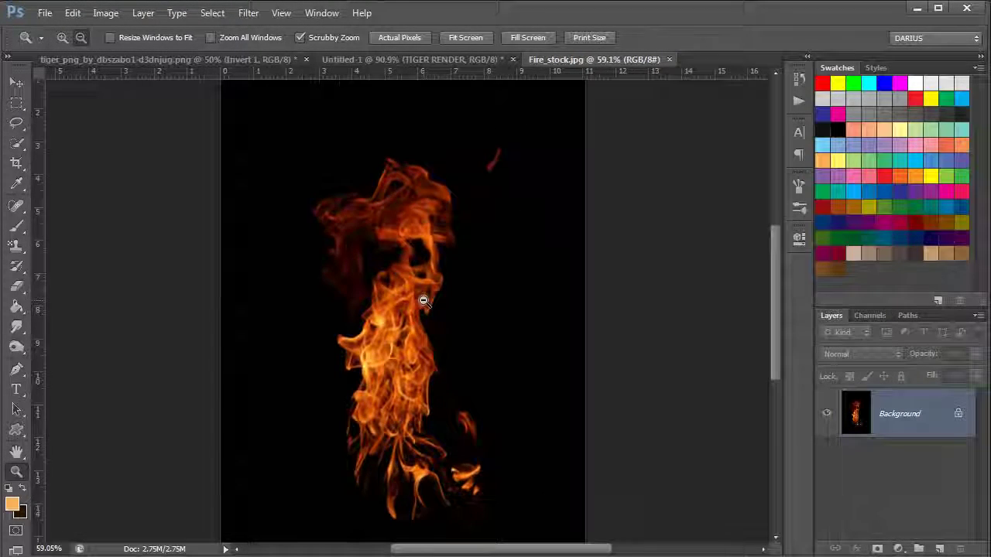
pyautogui.scroll(1, 424, 301)
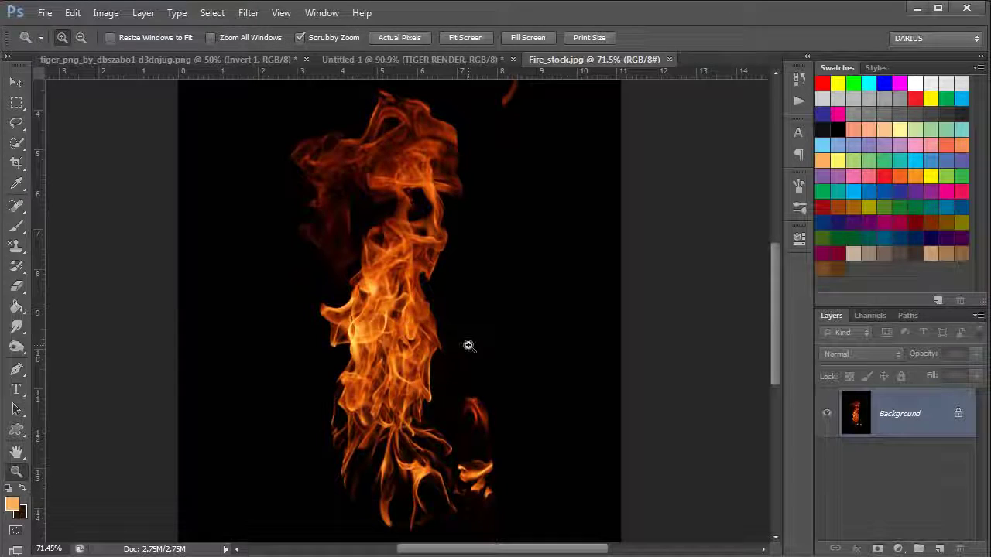
pyautogui.scroll(-1, 468, 345)
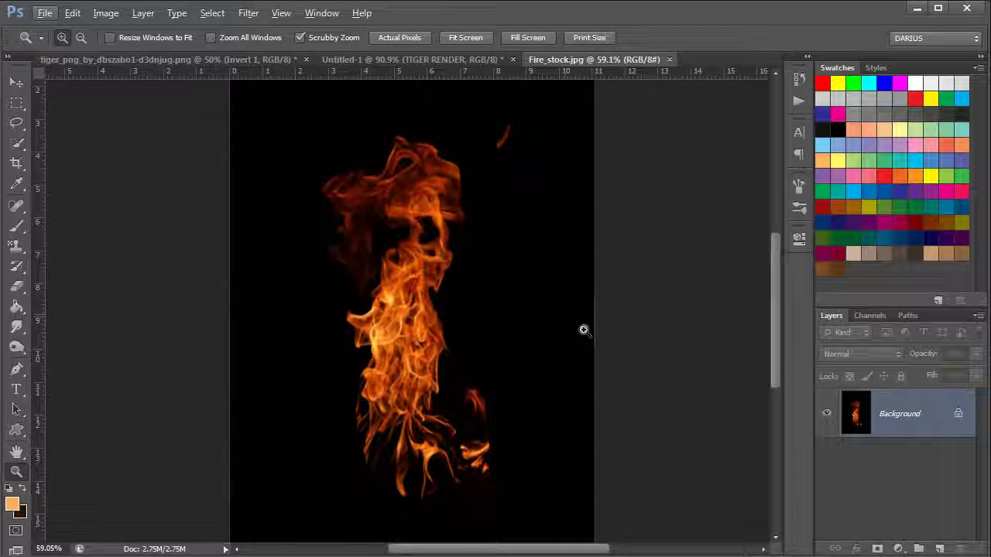
pyautogui.click(869, 316)
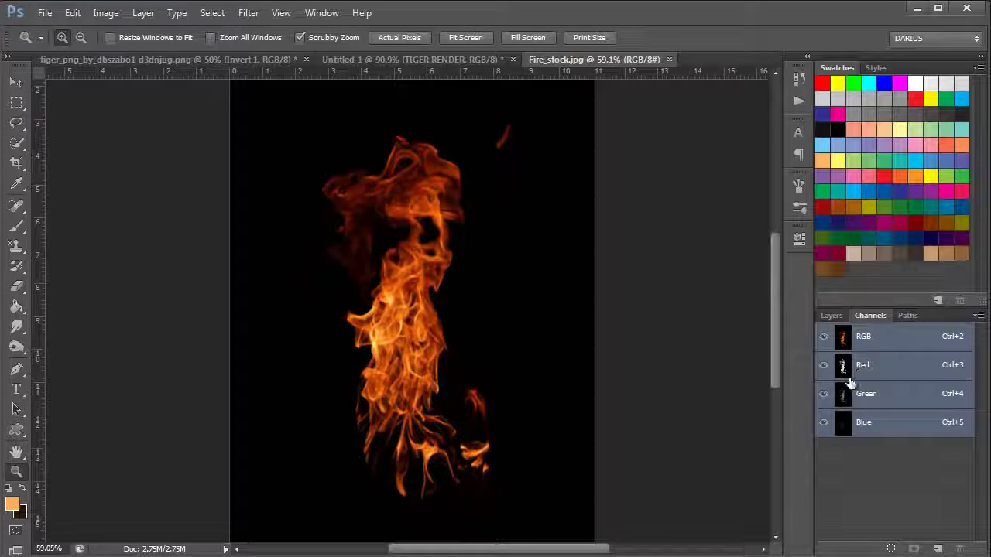
pyautogui.click(884, 396)
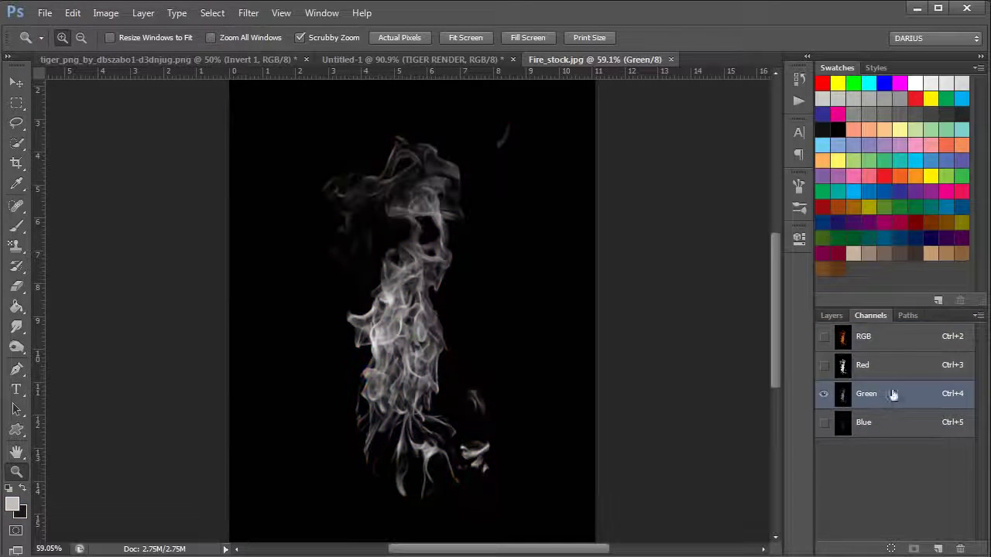
pyautogui.click(891, 548)
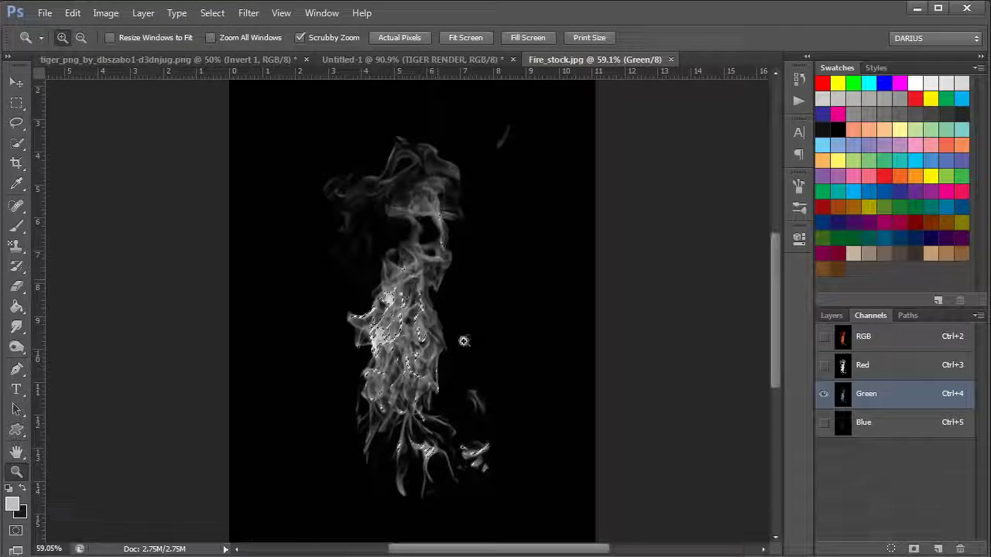
# - Restore the RGB composite view, duplicate the Background layer, and copy the selected flame areas from it onto a new layer
pyautogui.click(865, 341)
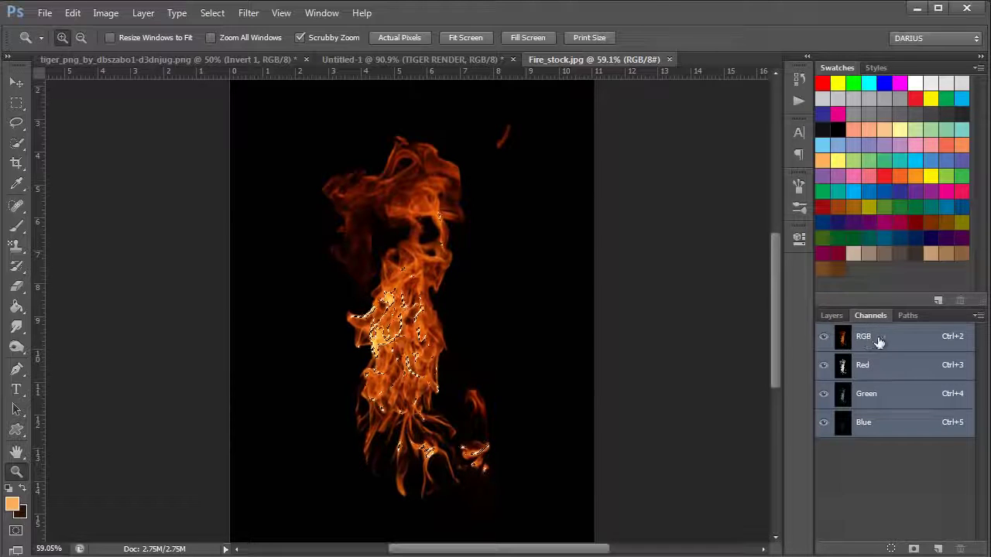
pyautogui.click(833, 317)
pyautogui.moveTo(866, 418); pyautogui.dragTo(939, 547)
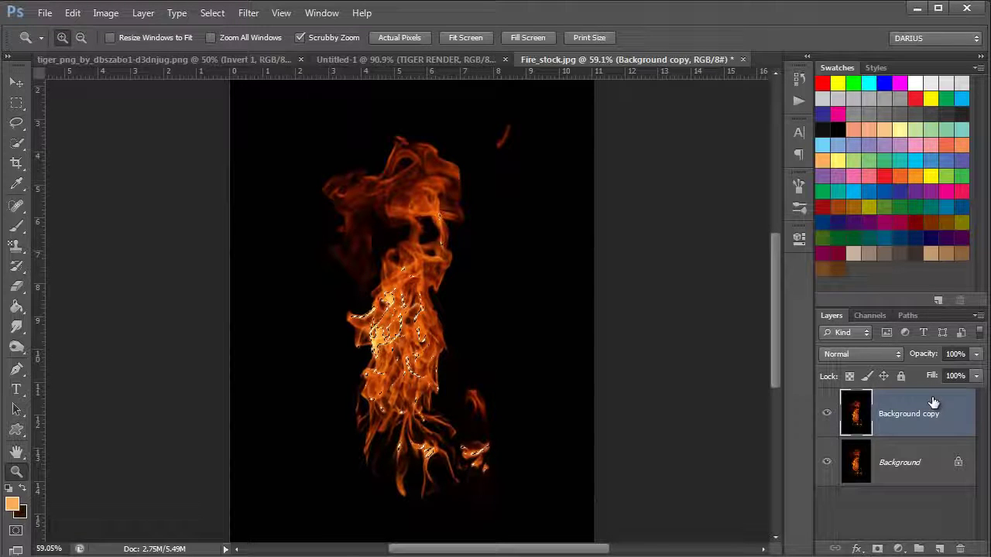
pyautogui.hotkey('ctrl', 'j')
# - Delete the Background copy and Background layers so only the extracted flame layer is left
pyautogui.click(904, 453)
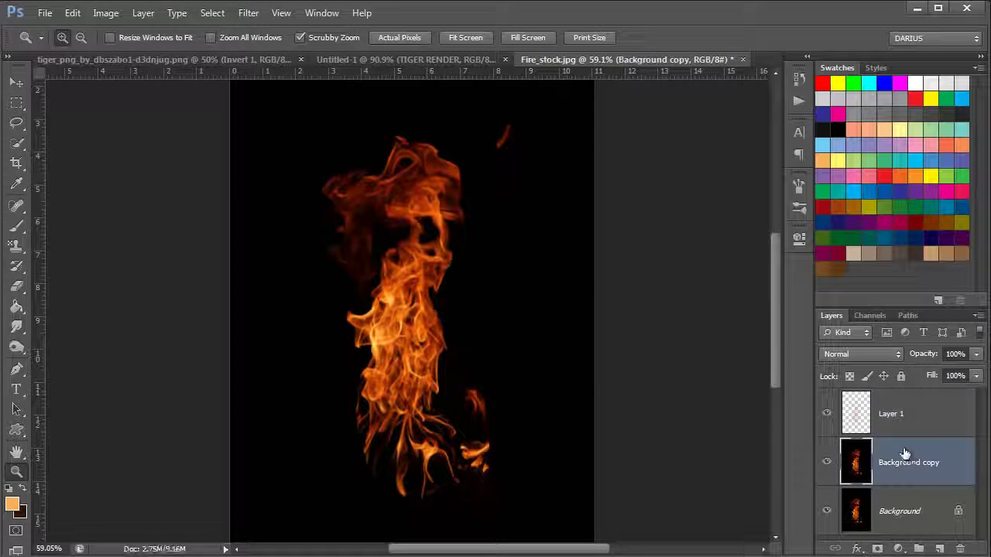
pyautogui.press('Delete')
pyautogui.press('Delete')
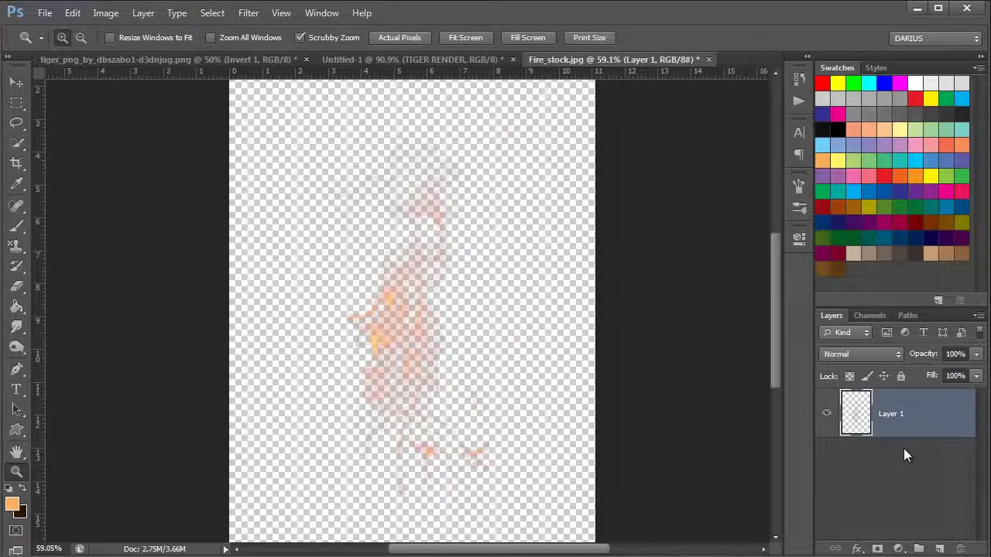
# - Copy the whole extracted flame and paste it into the Untitled-1 tiger document as a new layer
pyautogui.moveTo(491, 347); pyautogui.dragTo(511, 328)
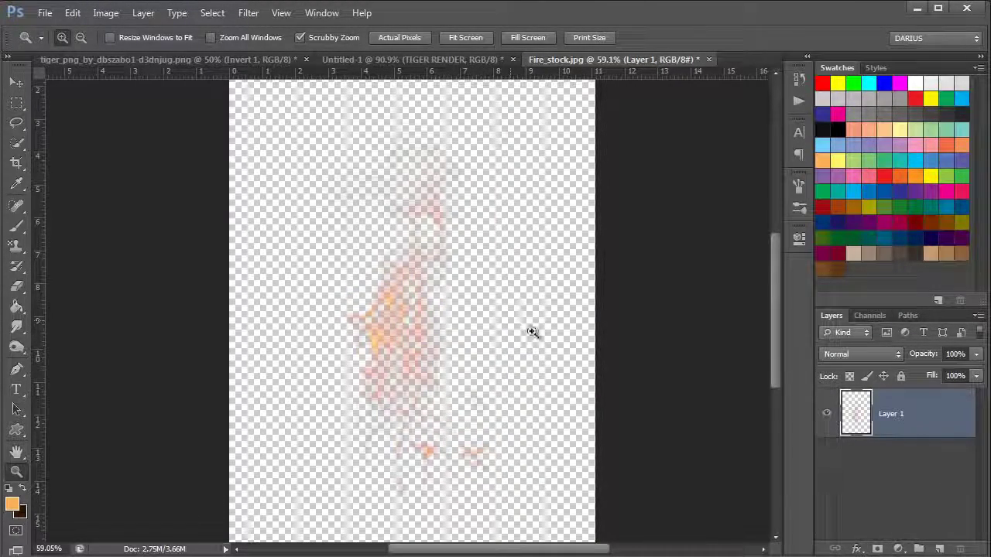
pyautogui.hotkey('ctrl', 'a')
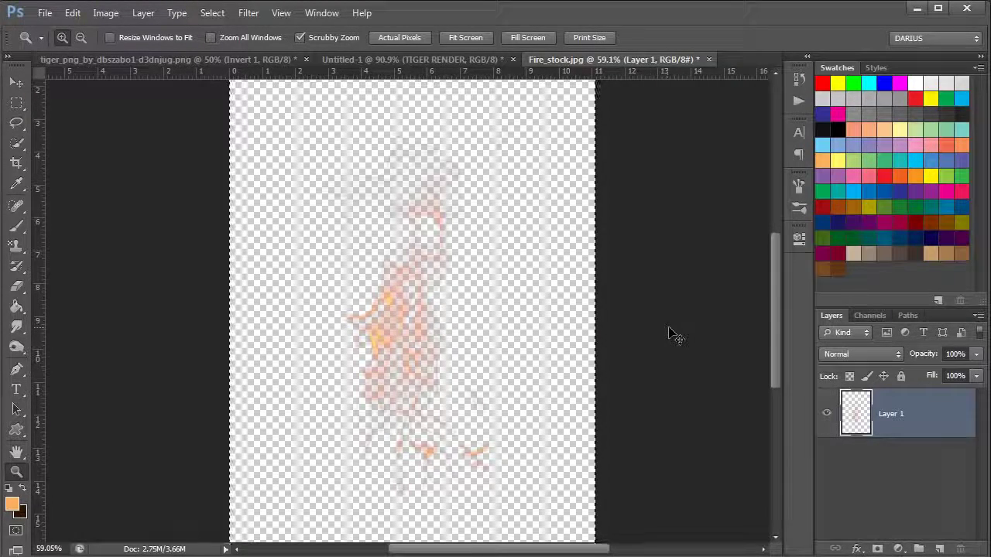
pyautogui.hotkey('ctrl', 'd')
pyautogui.click(375, 65)
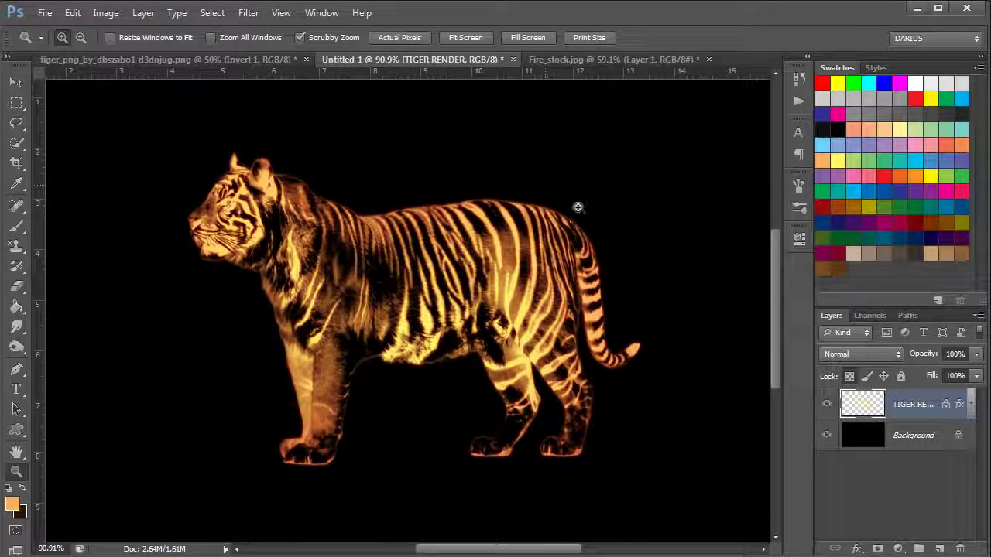
pyautogui.hotkey('ctrl', 'v')
pyautogui.keyDown('alt'); pyautogui.click(574, 253); pyautogui.keyUp('alt')
# - Move the pasted flame over the tiger's head and chest and convert Layer 1 to a smart object
pyautogui.press('v')
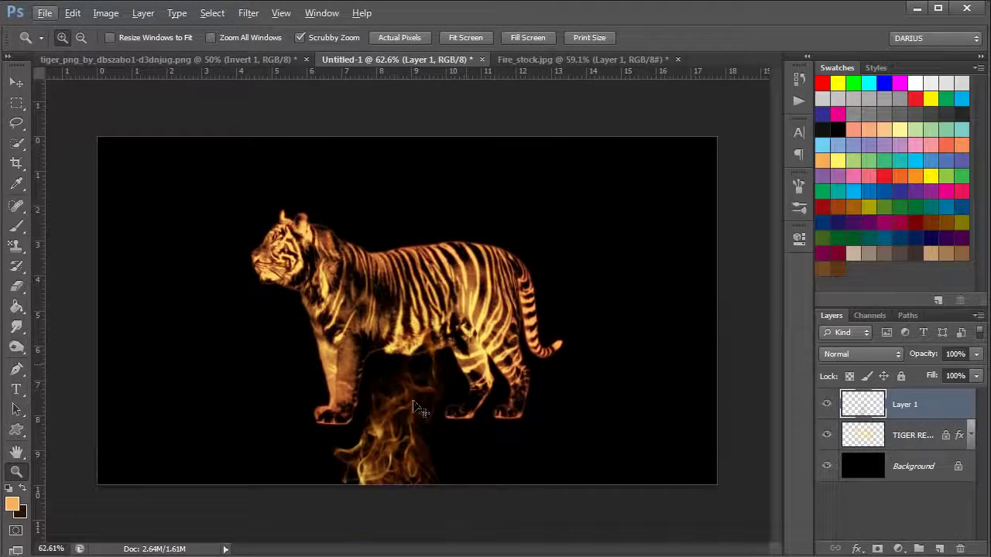
pyautogui.moveTo(422, 410); pyautogui.dragTo(575, 224)
pyautogui.moveTo(490, 288); pyautogui.dragTo(256, 242)
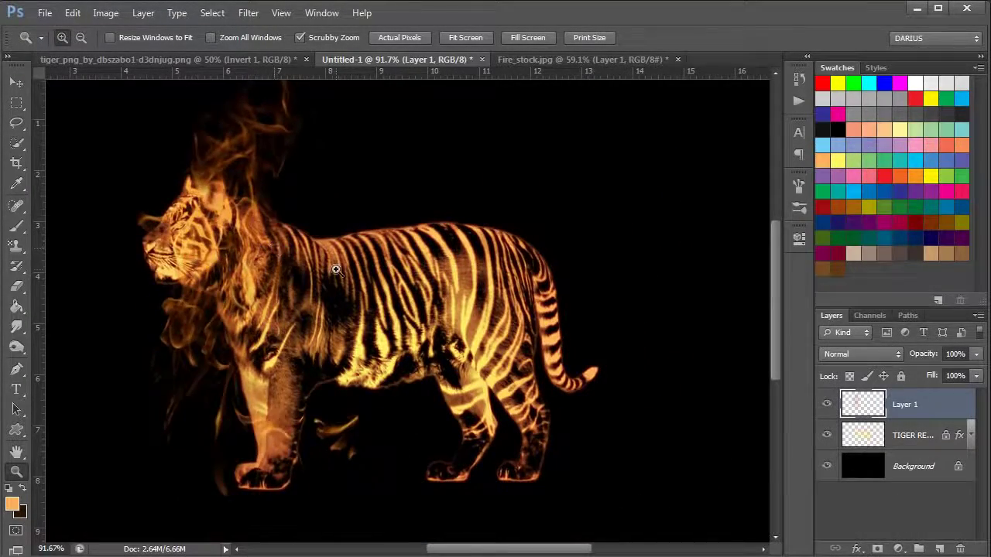
pyautogui.scroll(-1, 537, 244)
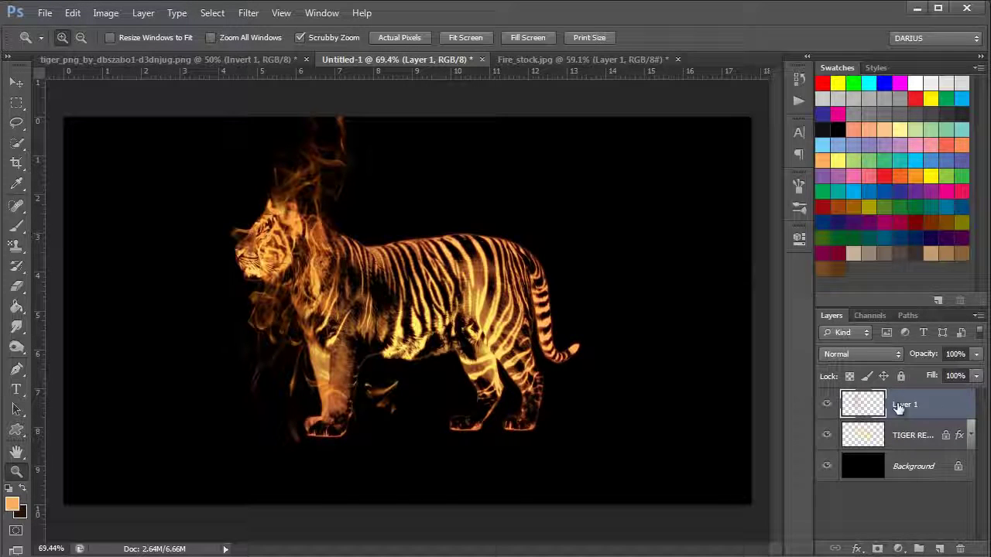
pyautogui.rightClick(944, 409)
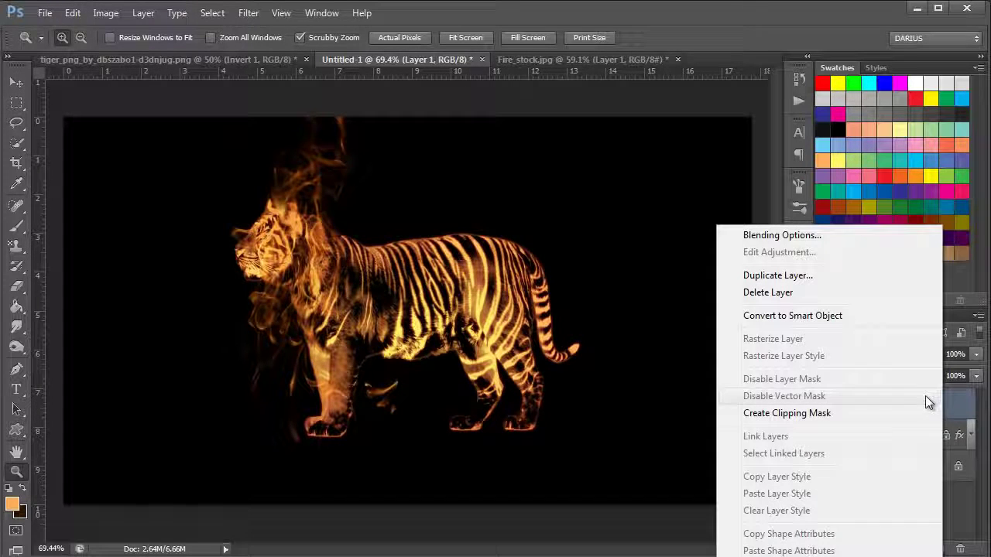
pyautogui.click(857, 316)
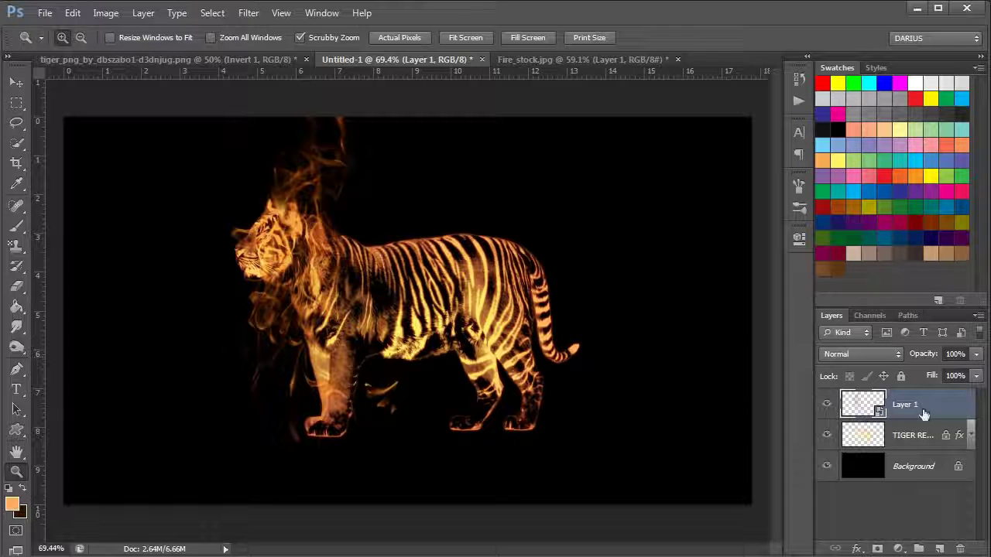
# - Scale the flame to about 52%, rotate it about -19°, and place it over the tiger's chest and front leg
pyautogui.hotkey('ctrl', 't')
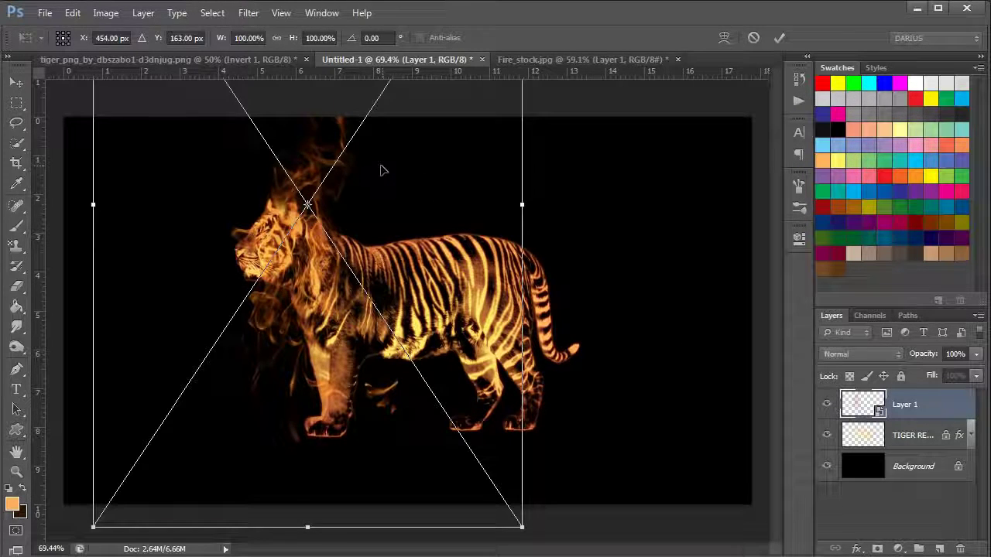
pyautogui.moveTo(523, 528); pyautogui.dragTo(314, 218)
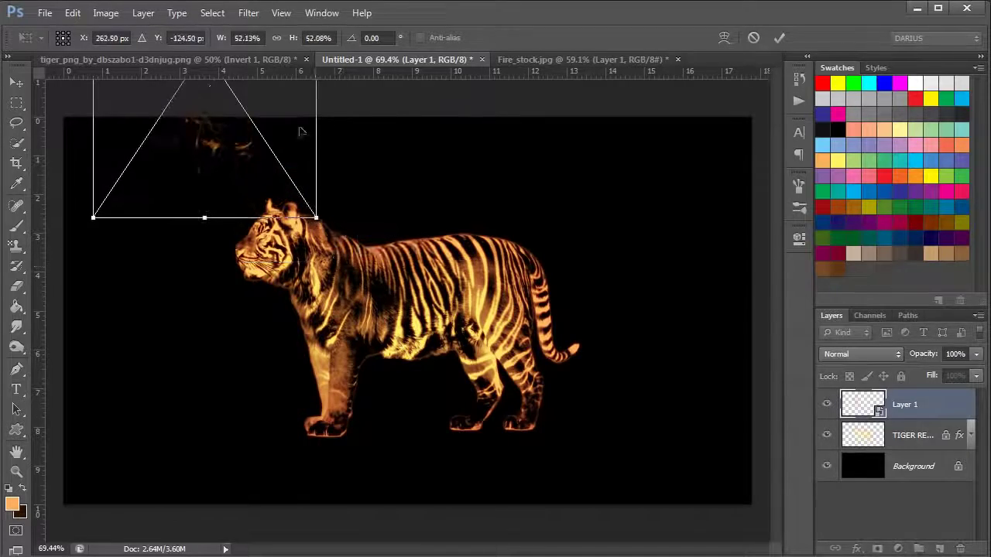
pyautogui.moveTo(286, 113); pyautogui.dragTo(429, 340)
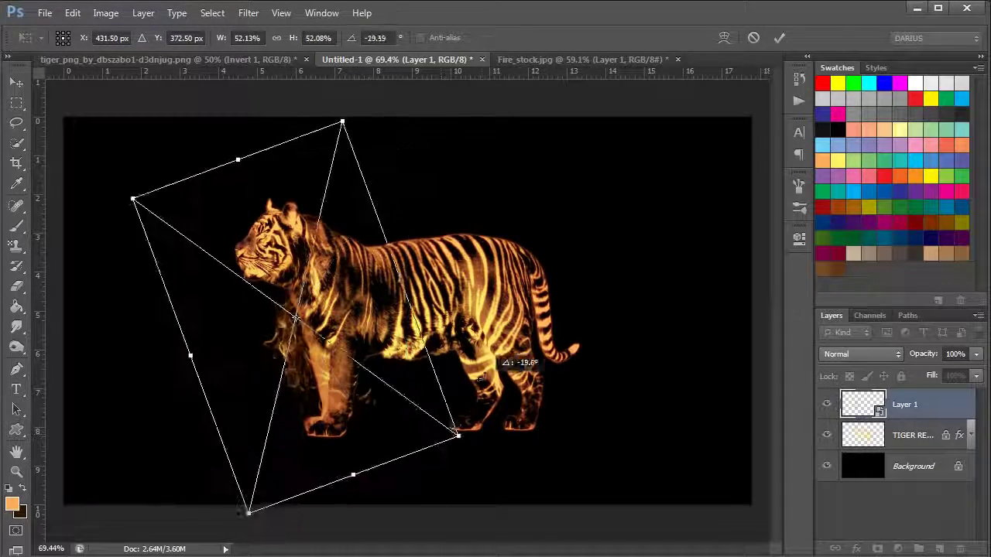
pyautogui.moveTo(358, 392); pyautogui.dragTo(467, 435)
pyautogui.press('Return')
# - Duplicate the flame layer three times, placing the copies over the hind leg, around the tail and over the head
pyautogui.press('z')
pyautogui.click(373, 399)
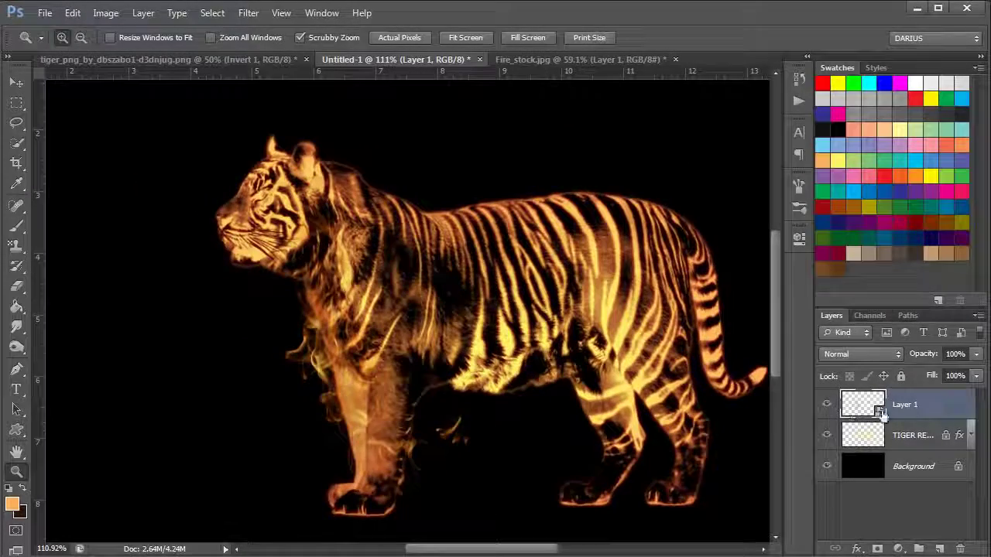
pyautogui.moveTo(604, 441); pyautogui.dragTo(531, 398)
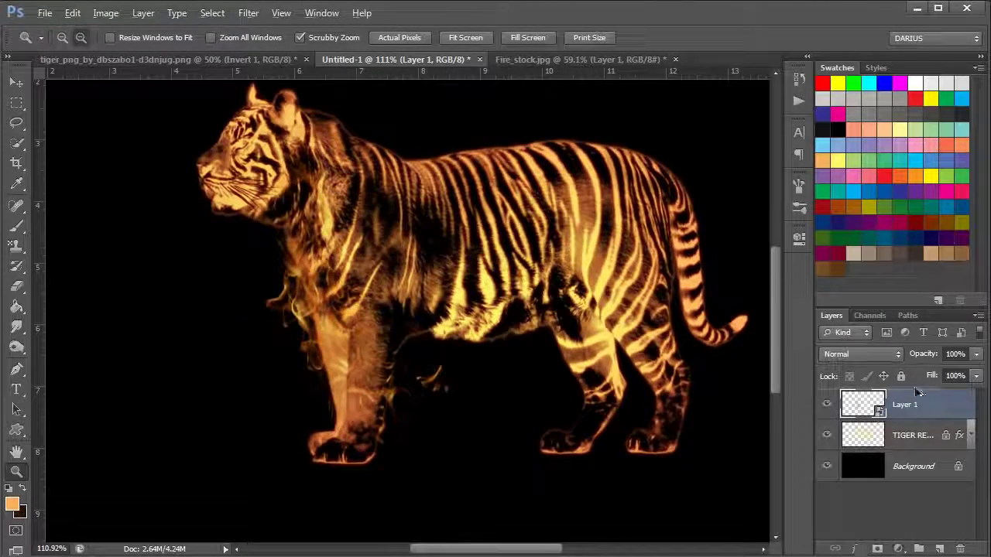
pyautogui.hotkey('ctrl', 'j')
pyautogui.moveTo(527, 316); pyautogui.dragTo(762, 356)
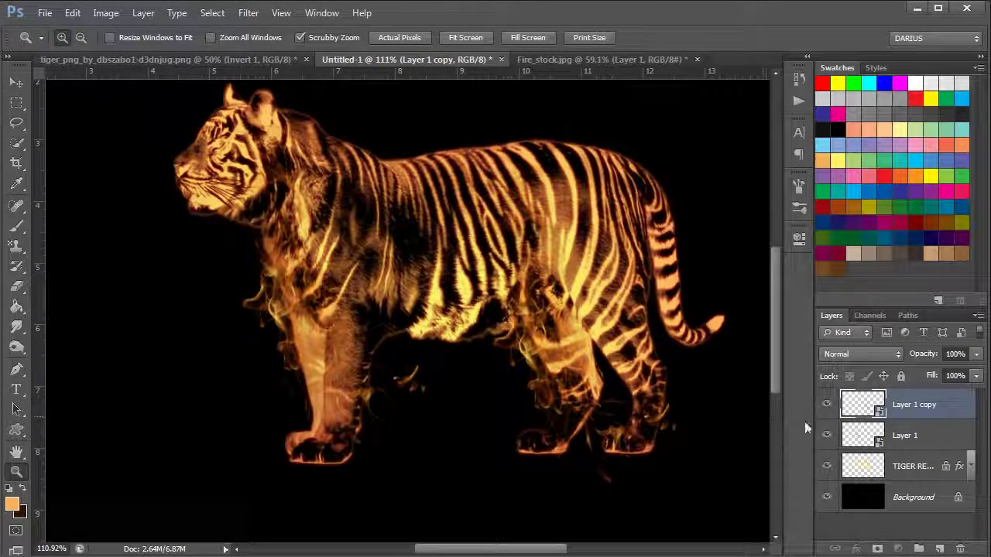
pyautogui.hotkey('ctrl', 'j')
pyautogui.moveTo(643, 372); pyautogui.dragTo(714, 347)
pyautogui.hotkey('ctrl', 'j')
pyautogui.moveTo(557, 309); pyautogui.dragTo(269, 247)
# - Duplicate the flame again, rotate the copy to about 97°, and place it along the back above the hindquarters
pyautogui.moveTo(534, 225); pyautogui.dragTo(433, 317)
pyautogui.hotkey('ctrl', 'j')
pyautogui.moveTo(325, 325); pyautogui.dragTo(465, 309)
pyautogui.hotkey('ctrl', 't')
pyautogui.moveTo(445, 449); pyautogui.dragTo(232, 324)
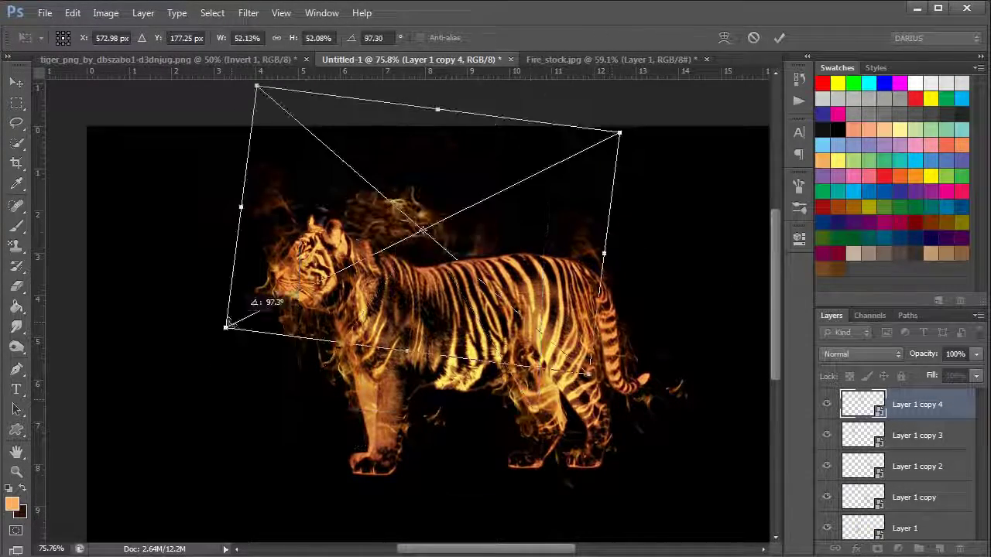
pyautogui.moveTo(463, 220); pyautogui.dragTo(652, 261)
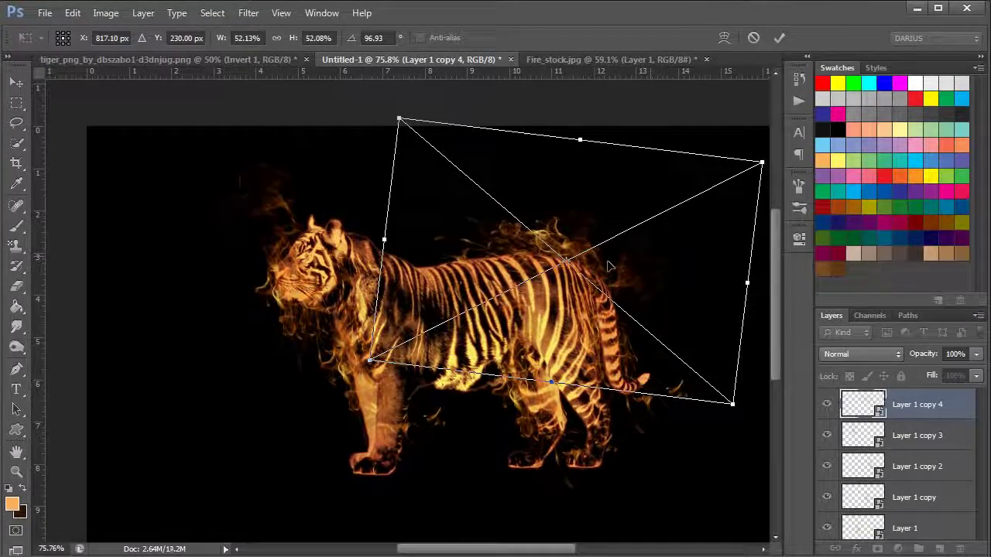
pyautogui.press('Return')
# - Duplicate the rotated flame three times, placing the copies along the neck, the middle of the back and the belly
pyautogui.press('z')
pyautogui.hotkey('ctrl', 'j')
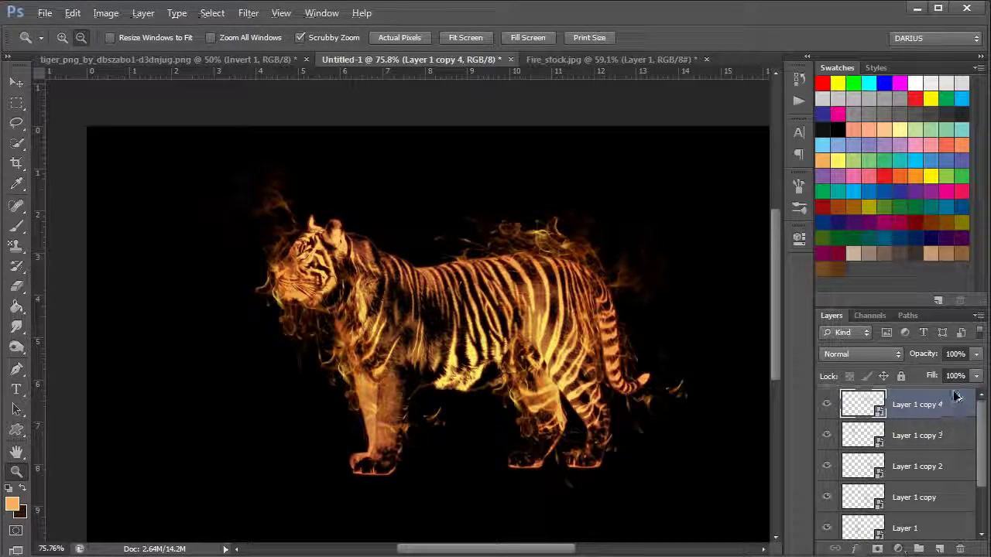
pyautogui.moveTo(595, 217); pyautogui.dragTo(419, 260)
pyautogui.hotkey('ctrl', 'j')
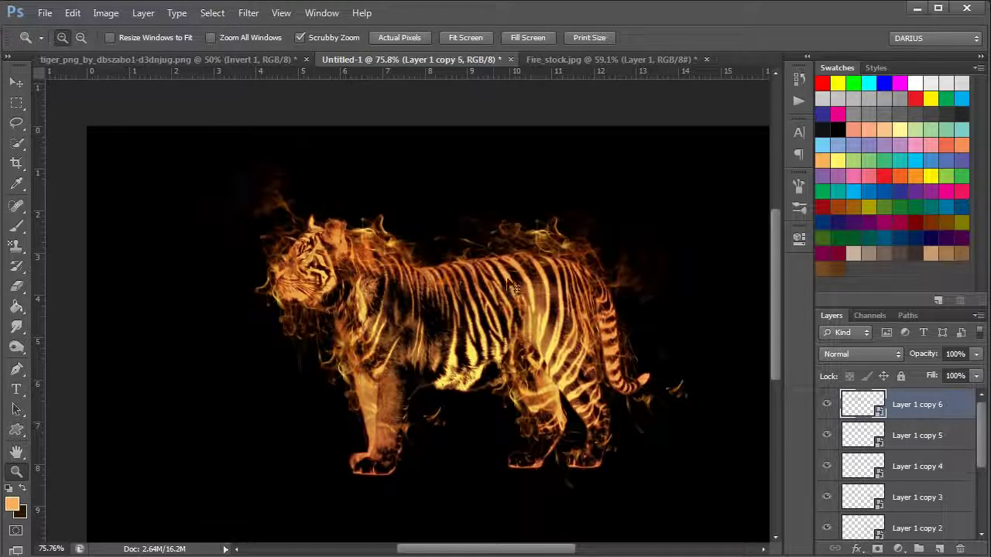
pyautogui.moveTo(492, 263); pyautogui.dragTo(559, 279)
pyautogui.hotkey('ctrl', 'j')
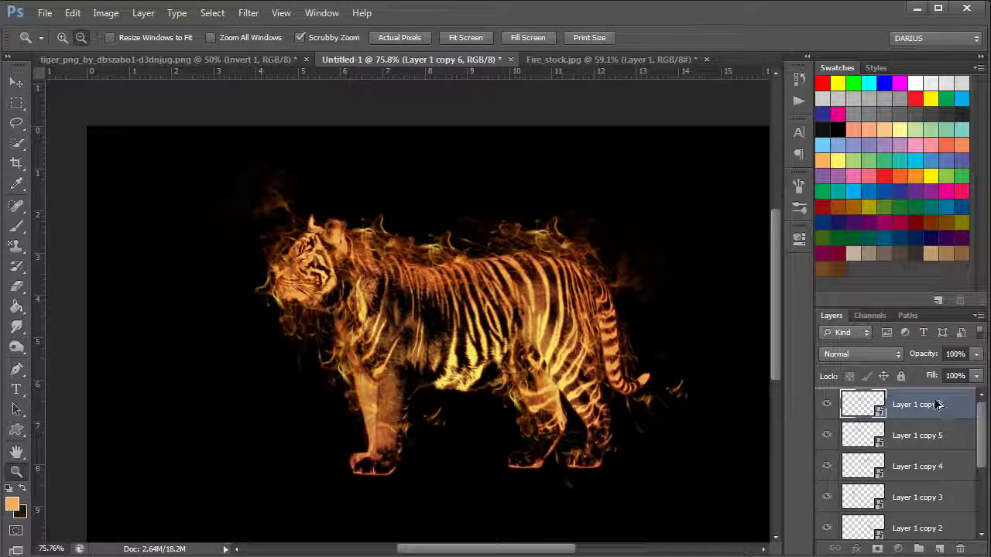
pyautogui.moveTo(546, 328); pyautogui.dragTo(567, 402)
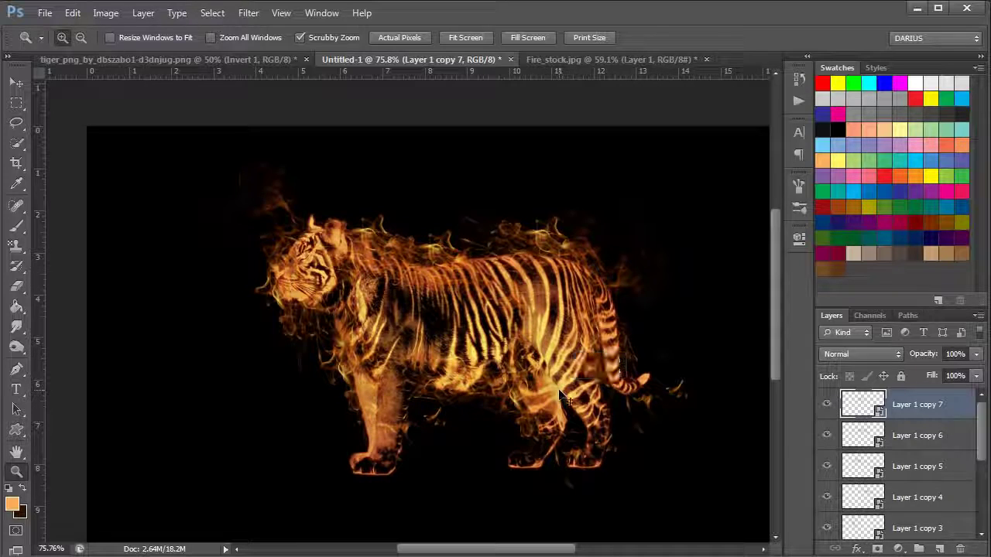
# - Duplicate the belly flame, rotate the copy upright, and place it over the tiger's front leg
pyautogui.keyDown('alt'); pyautogui.moveTo(915, 411); pyautogui.dragTo(903, 408); pyautogui.keyUp('alt')
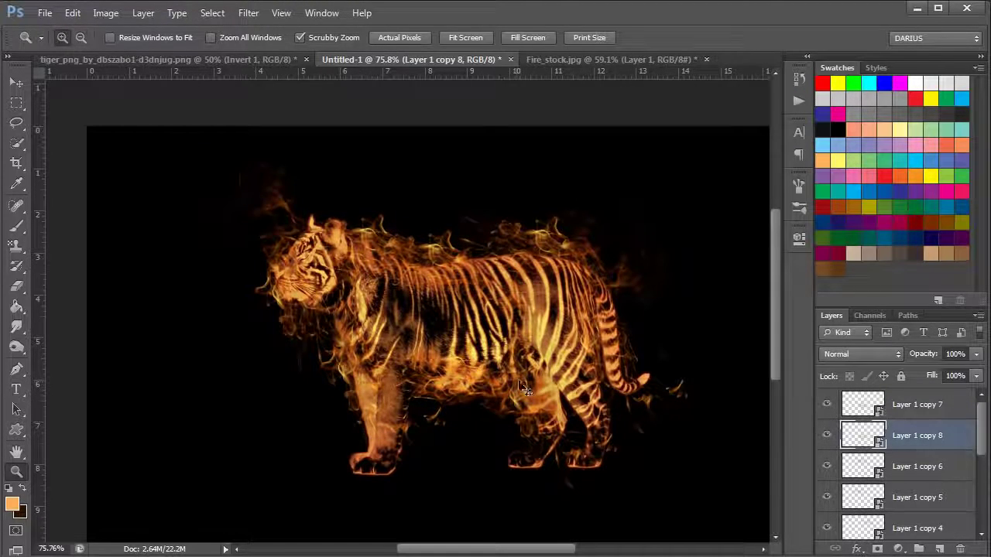
pyautogui.moveTo(525, 391); pyautogui.dragTo(521, 414)
pyautogui.hotkey('ctrl', 't')
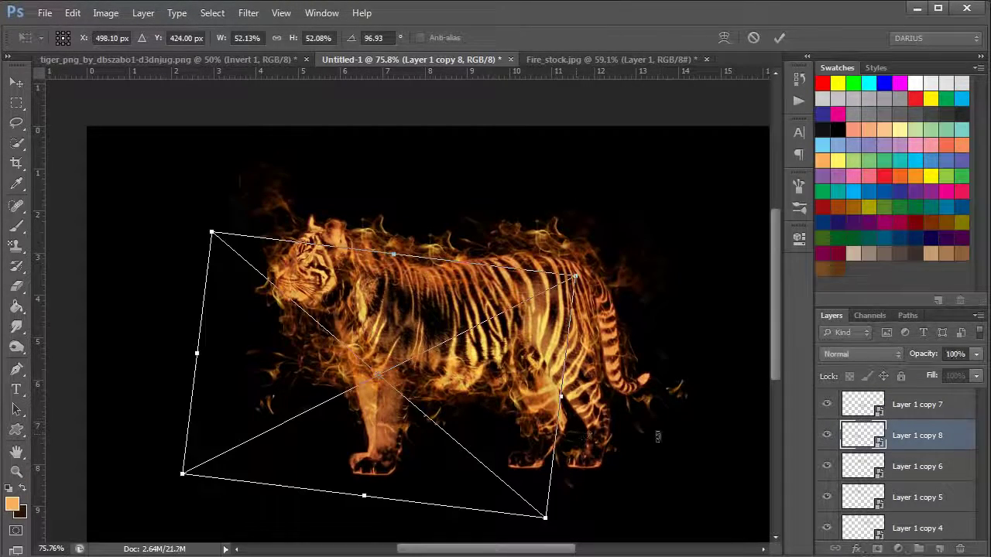
pyautogui.moveTo(657, 436); pyautogui.dragTo(348, 194)
pyautogui.moveTo(434, 352); pyautogui.dragTo(424, 384)
pyautogui.press('Return')
# - Duplicate the upright flame several times and spread the copies over the hind legs, tail and chest
pyautogui.press('z')
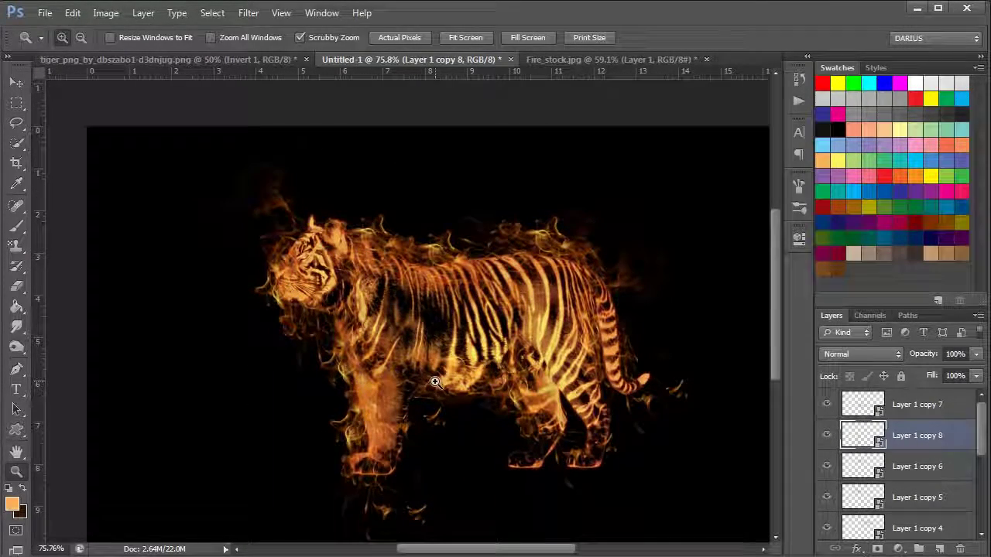
pyautogui.press('alt')
pyautogui.hotkey('ctrl', 'j')
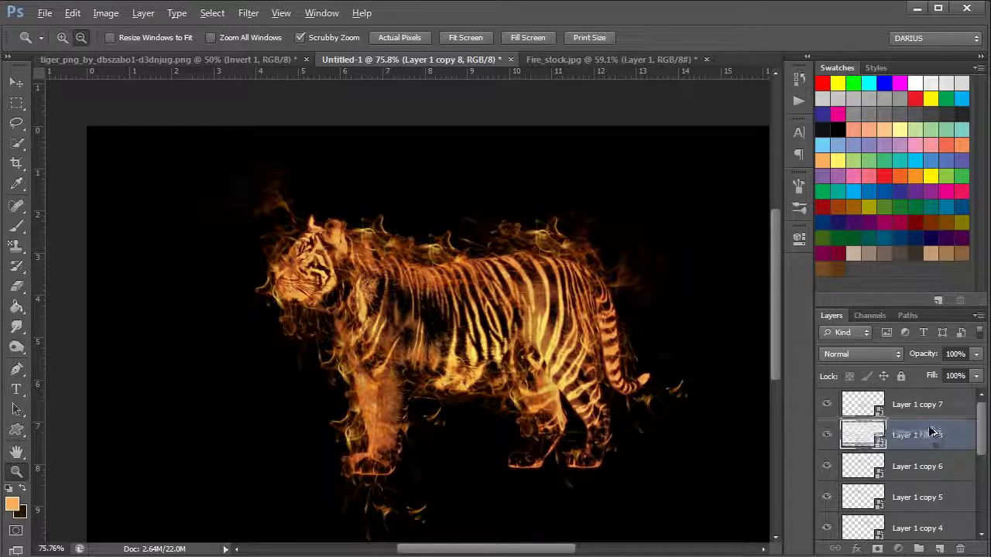
pyautogui.moveTo(454, 440); pyautogui.dragTo(662, 396)
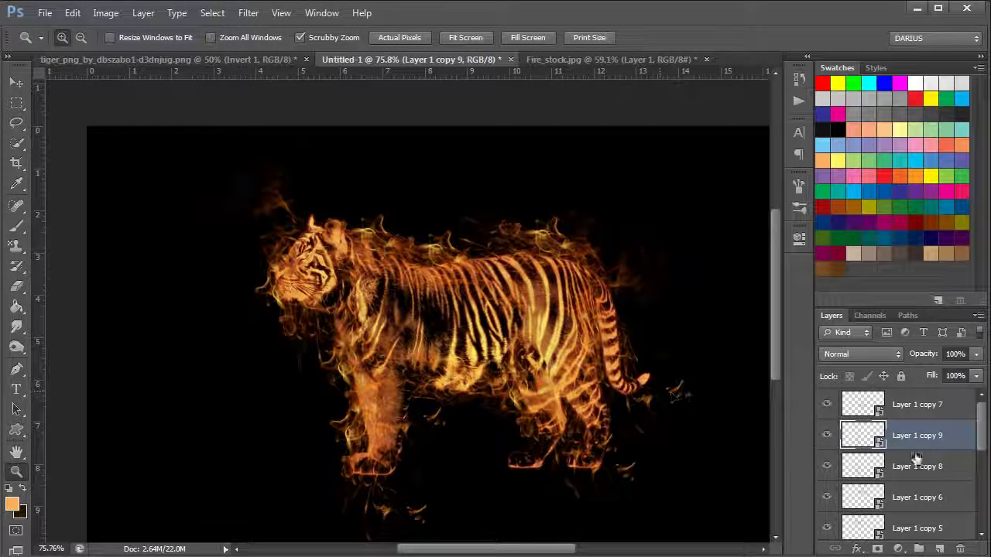
pyautogui.hotkey('ctrl', 'j')
pyautogui.moveTo(647, 438); pyautogui.dragTo(558, 336)
pyautogui.hotkey('ctrl', 'j')
# - Duplicate the flame once more, rotate the copy to about 79°, and place it along the top of the tiger's back
pyautogui.hotkey('ctrl', 'j')
pyautogui.hotkey('ctrl', 't')
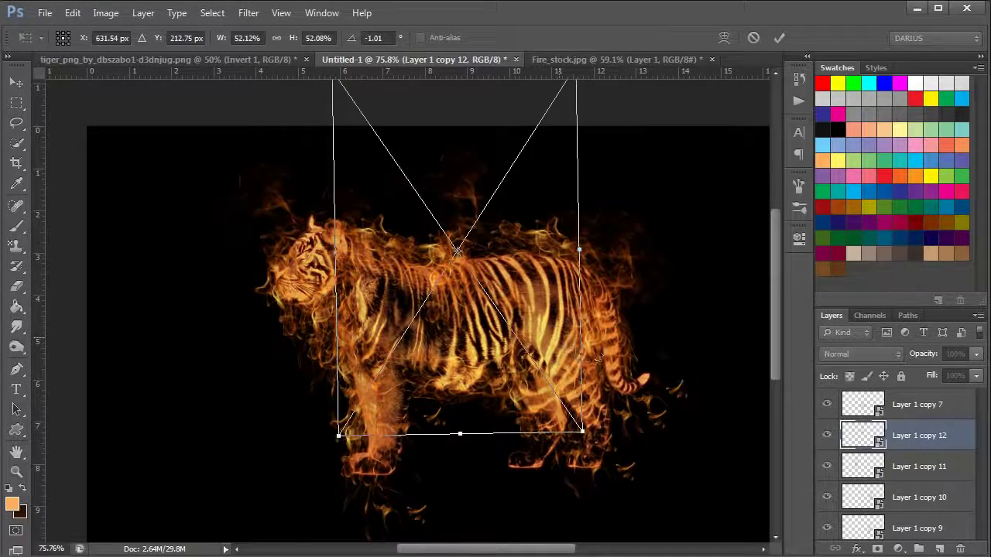
pyautogui.moveTo(592, 445); pyautogui.dragTo(282, 384)
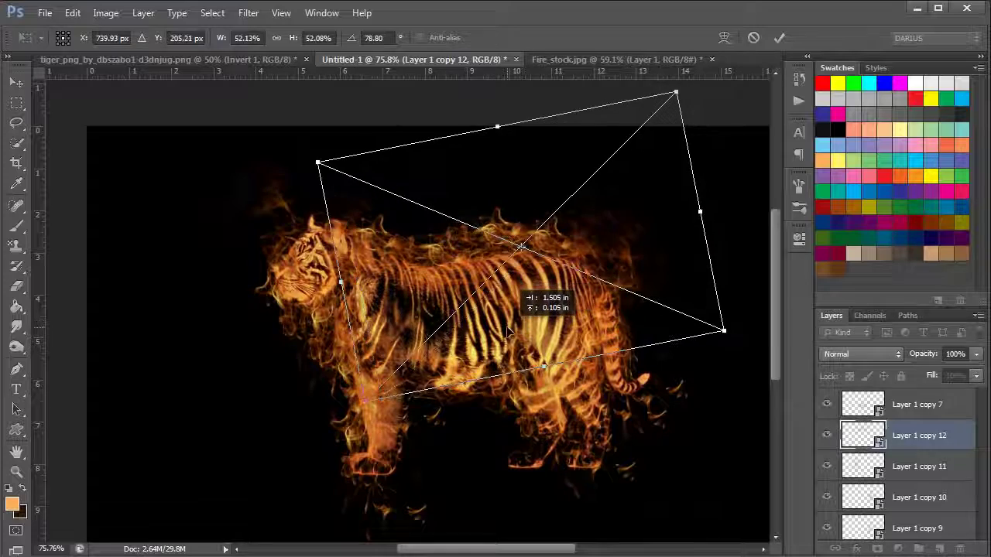
pyautogui.press('Return')
pyautogui.press('z')
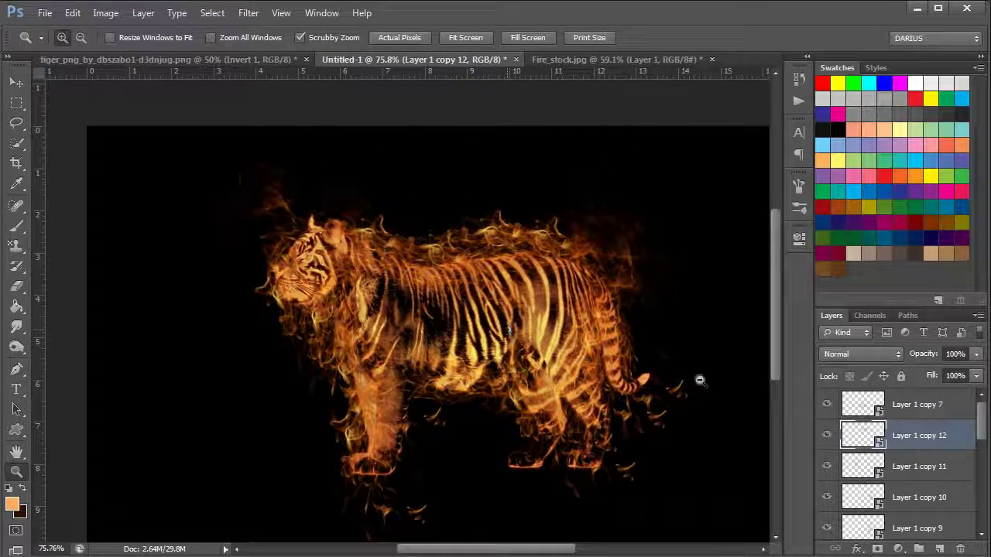
# - Duplicate Layer 1 copy 12 to the top of the layer stack and transform the copy to surround the front leg
pyautogui.moveTo(925, 435); pyautogui.dragTo(929, 396)
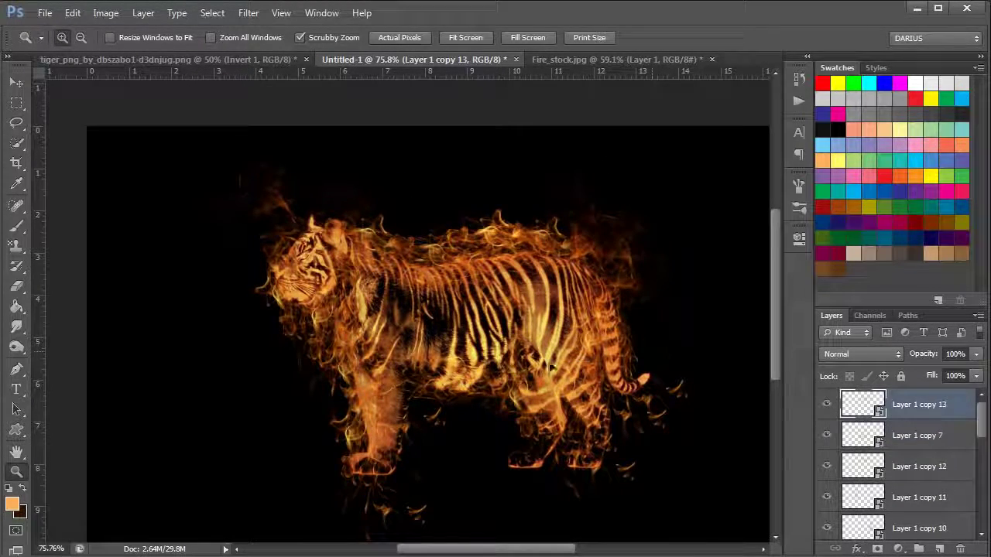
pyautogui.moveTo(601, 315); pyautogui.dragTo(503, 354)
pyautogui.hotkey('ctrl', 't')
pyautogui.press('z')
pyautogui.press('Return')
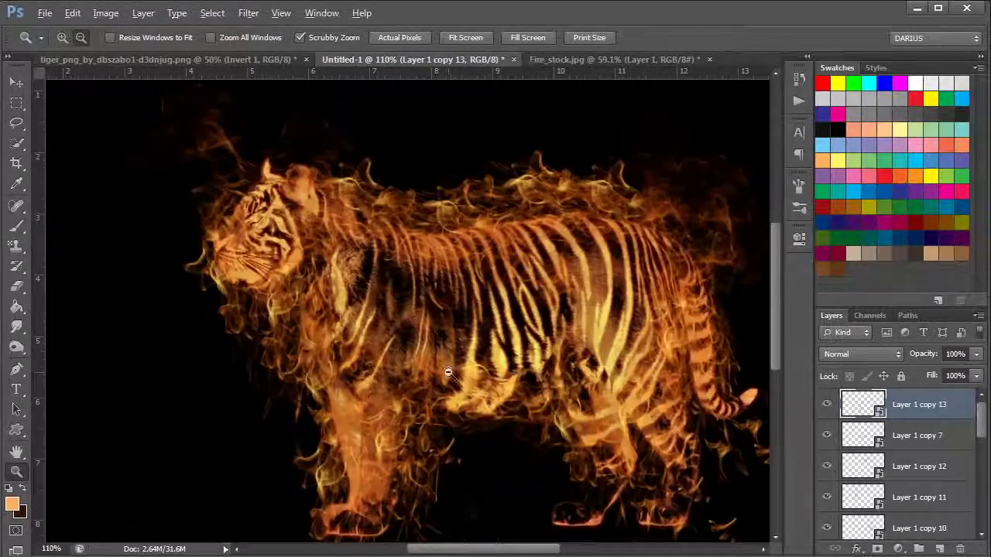
pyautogui.moveTo(595, 378); pyautogui.dragTo(545, 288)
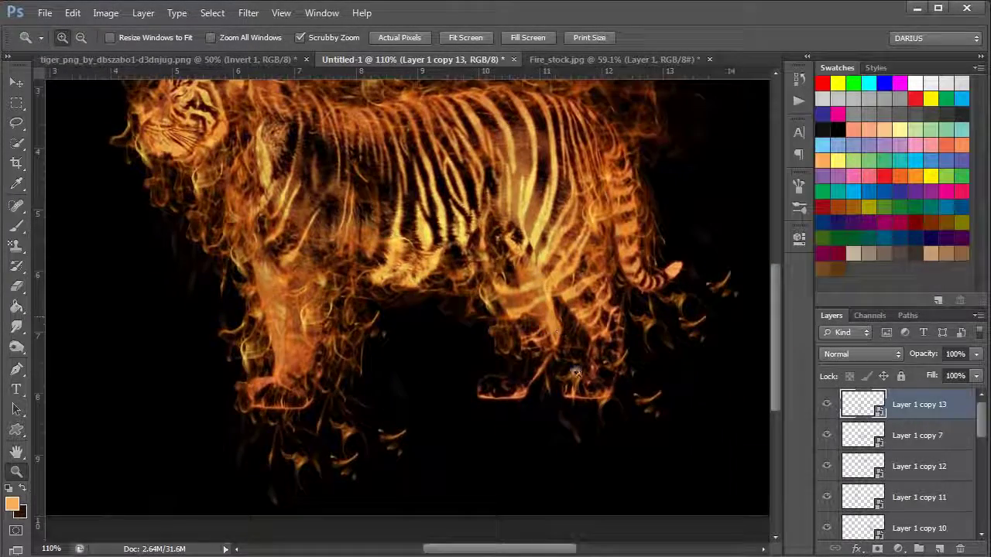
# - Duplicate the leg flame, shrink the copy to about 29% with a rotation of about 5°, and place it over the tiger's hind paw
pyautogui.moveTo(531, 255); pyautogui.dragTo(539, 292)
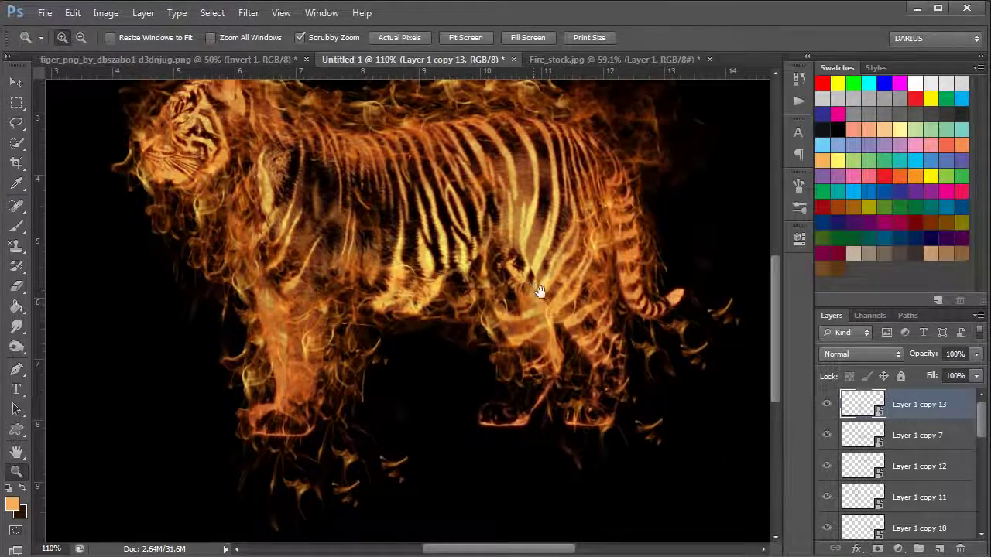
pyautogui.hotkey('ctrl', 'j')
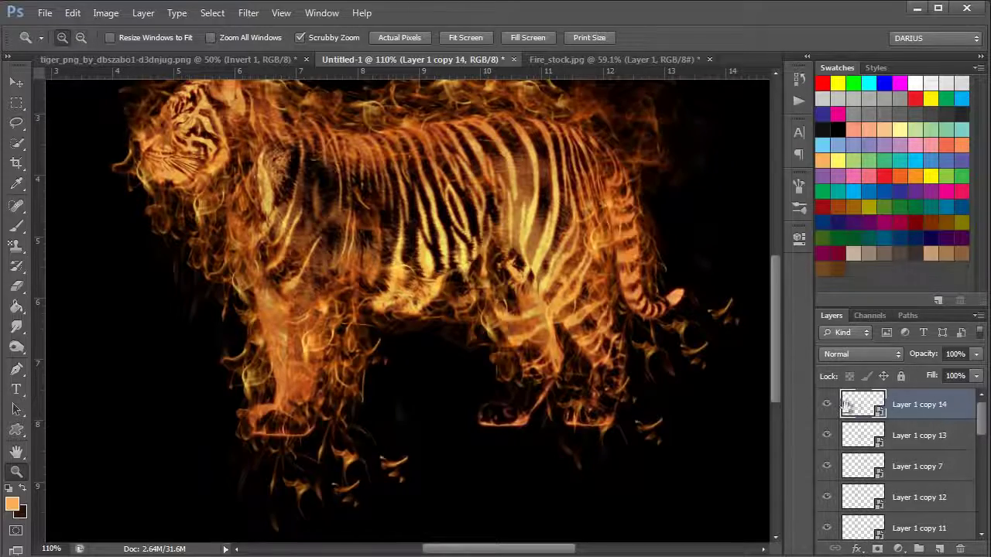
pyautogui.hotkey('ctrl', 't')
pyautogui.moveTo(477, 432); pyautogui.dragTo(542, 408)
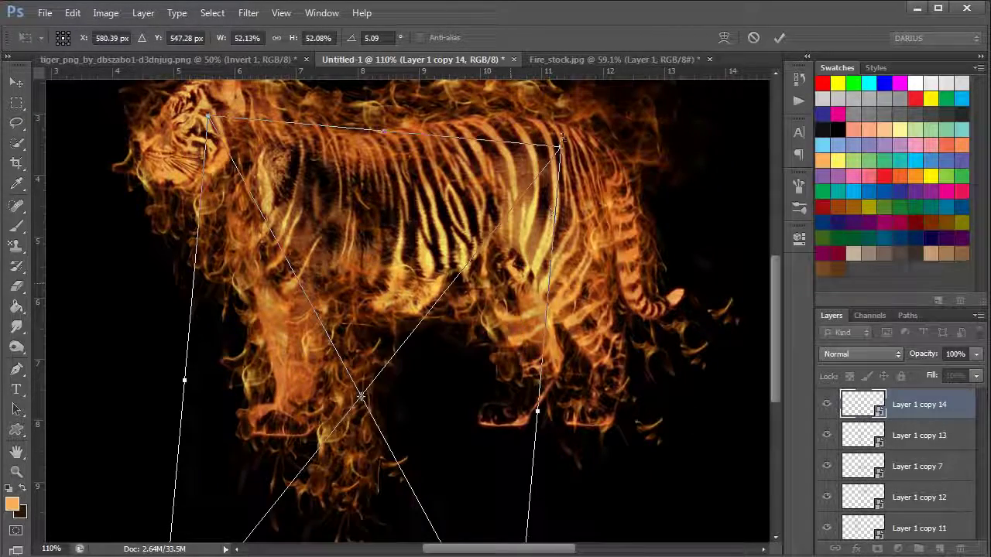
pyautogui.moveTo(564, 141); pyautogui.dragTo(381, 369)
pyautogui.moveTo(349, 485); pyautogui.dragTo(582, 346)
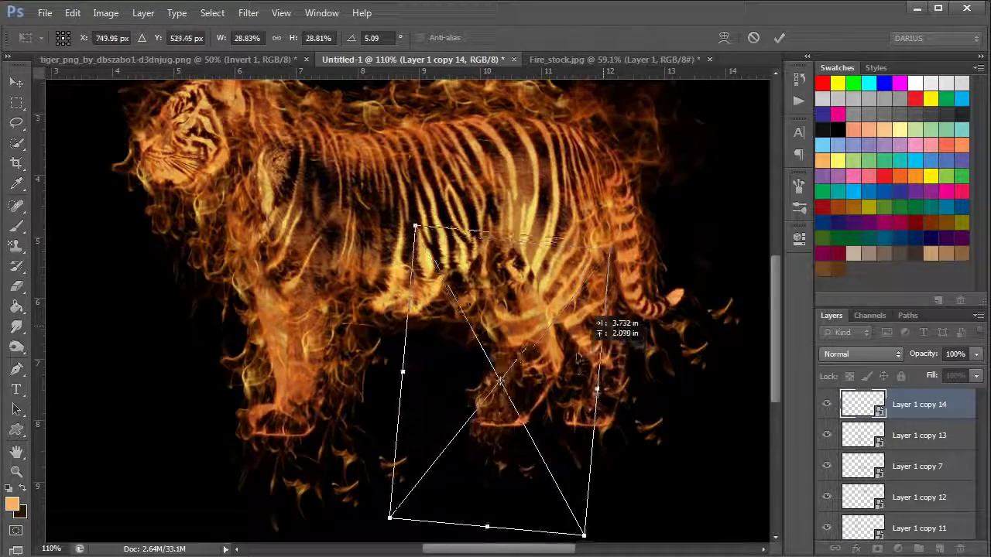
pyautogui.moveTo(644, 432); pyautogui.dragTo(634, 449)
pyautogui.press('Return')
pyautogui.press('z')
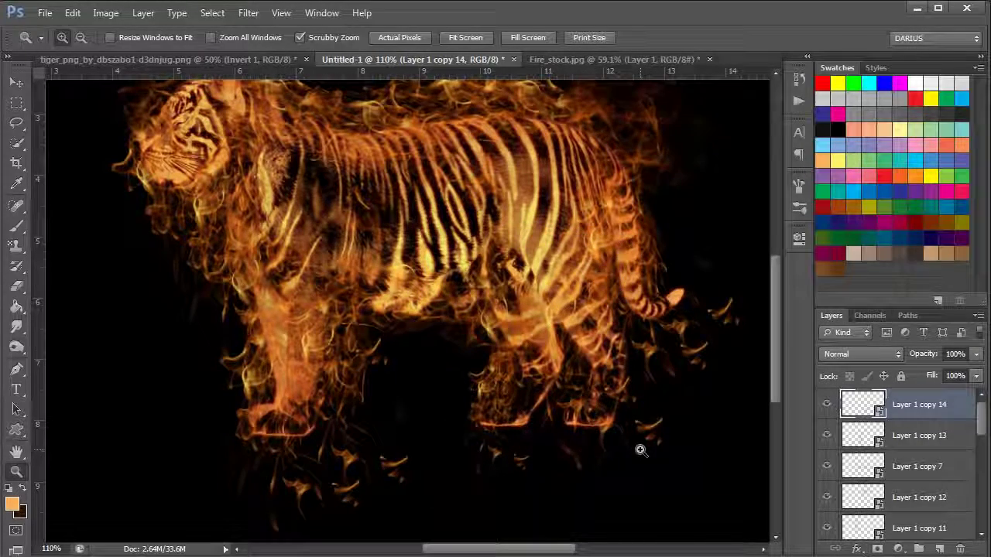
# - Duplicate the small flame and spread the copies over the other hind leg, the tail tip and the top of the head
pyautogui.press('alt')
pyautogui.moveTo(588, 396); pyautogui.dragTo(703, 398)
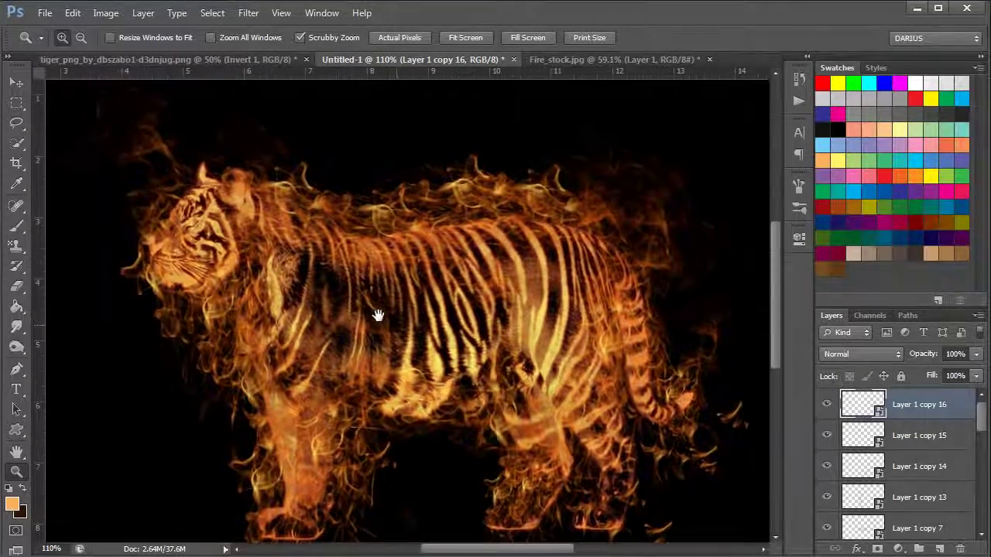
pyautogui.moveTo(337, 292); pyautogui.dragTo(376, 314)
pyautogui.moveTo(693, 391); pyautogui.dragTo(102, 148)
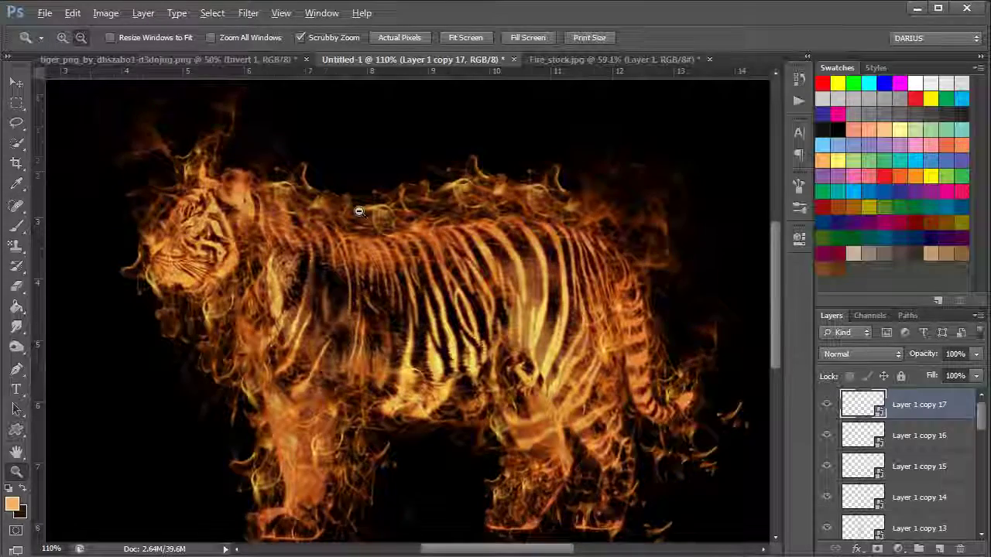
# - Add two more flame copies, one behind the tiger's head and one over the rear hind leg
pyautogui.keyDown('alt'); pyautogui.click(376, 217); pyautogui.keyUp('alt')
pyautogui.keyDown('alt'); pyautogui.click(380, 221); pyautogui.keyUp('alt')
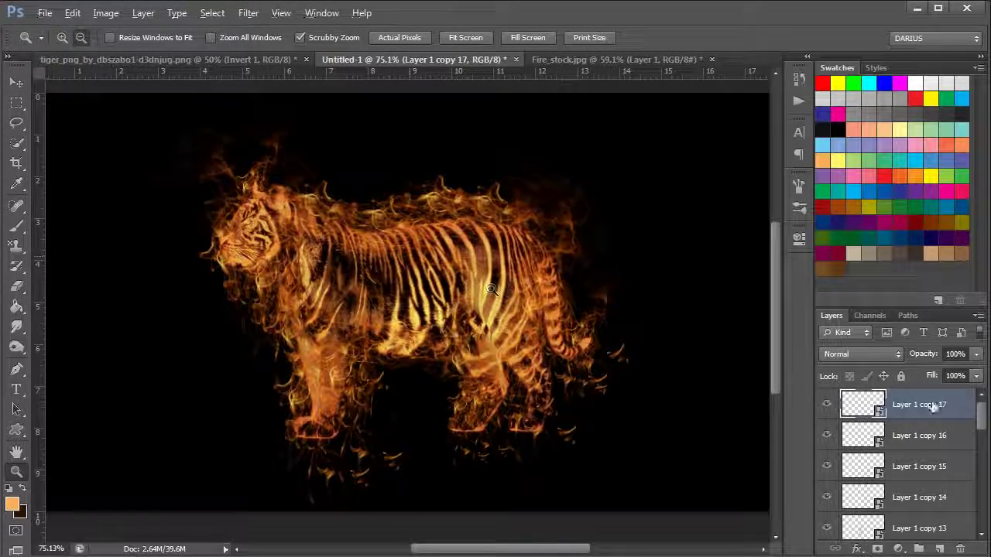
pyautogui.moveTo(515, 346); pyautogui.dragTo(579, 376)
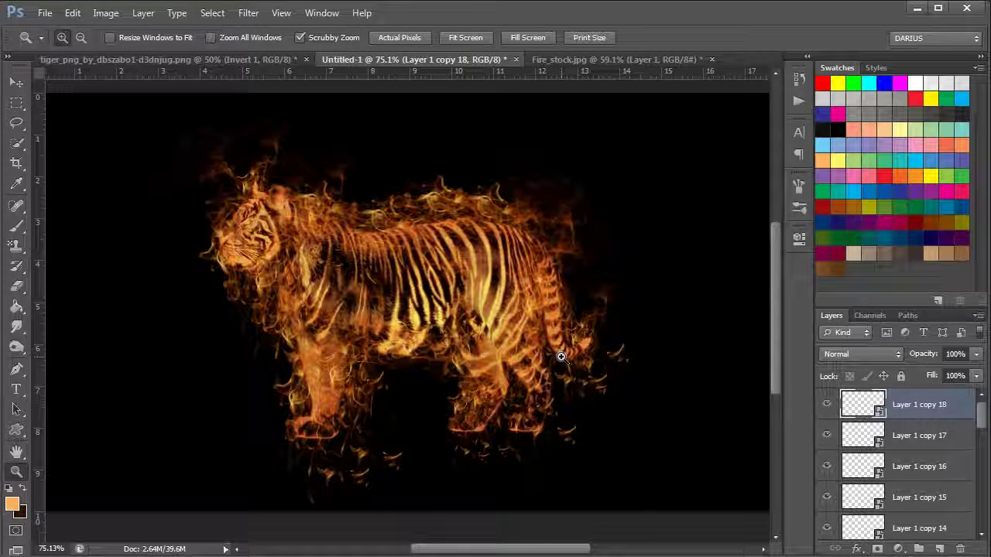
pyautogui.moveTo(541, 403); pyautogui.dragTo(552, 381)
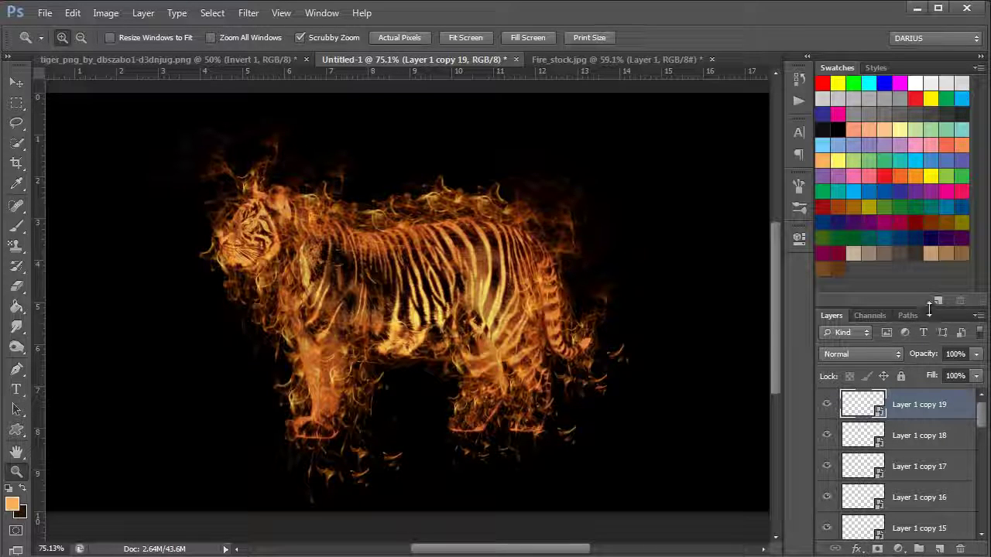
# - Rasterize all flame layers from Layer 1 copy 19 down to Layer 1, and merge them into a single layer
pyautogui.moveTo(929, 310); pyautogui.dragTo(926, 207)
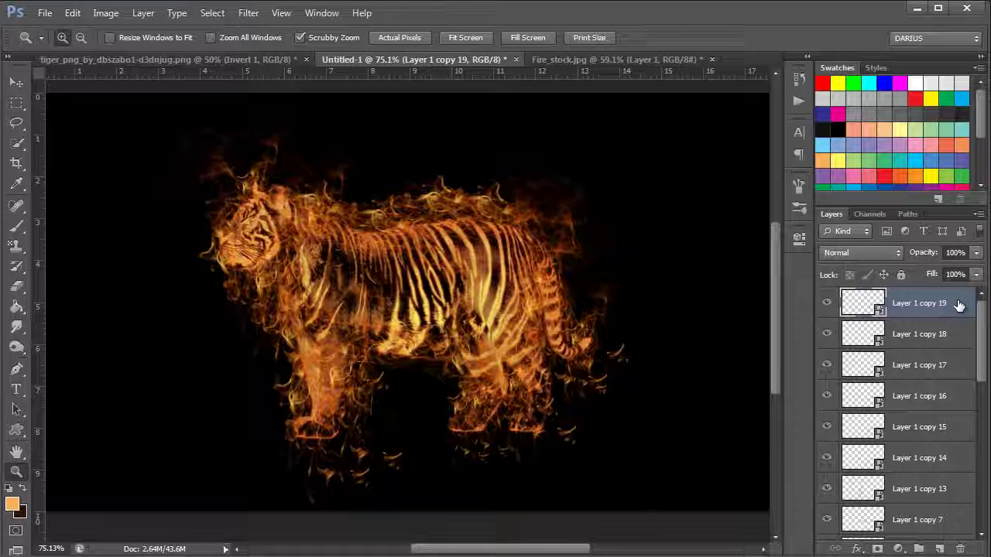
pyautogui.moveTo(983, 332); pyautogui.dragTo(981, 495)
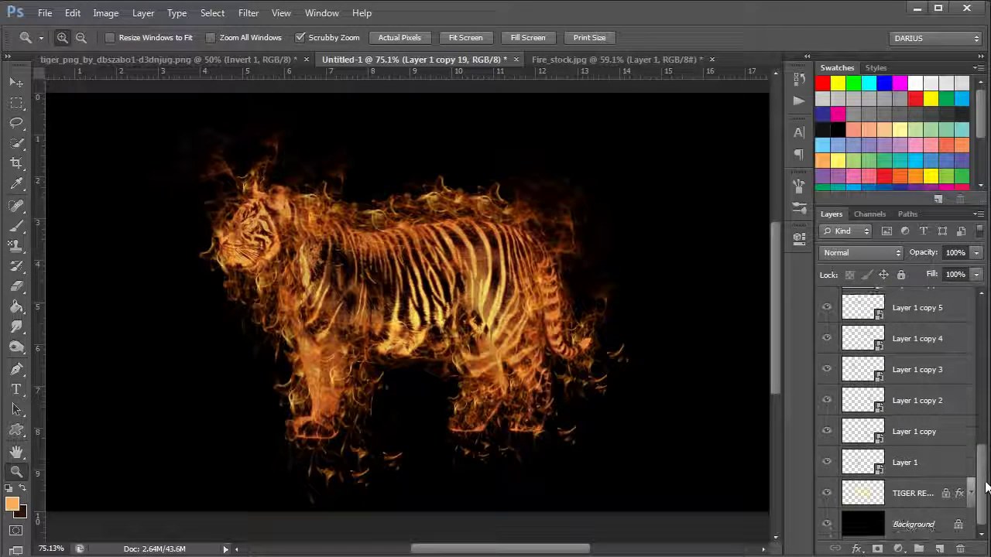
pyautogui.keyDown('shift'); pyautogui.click(940, 465); pyautogui.keyUp('shift')
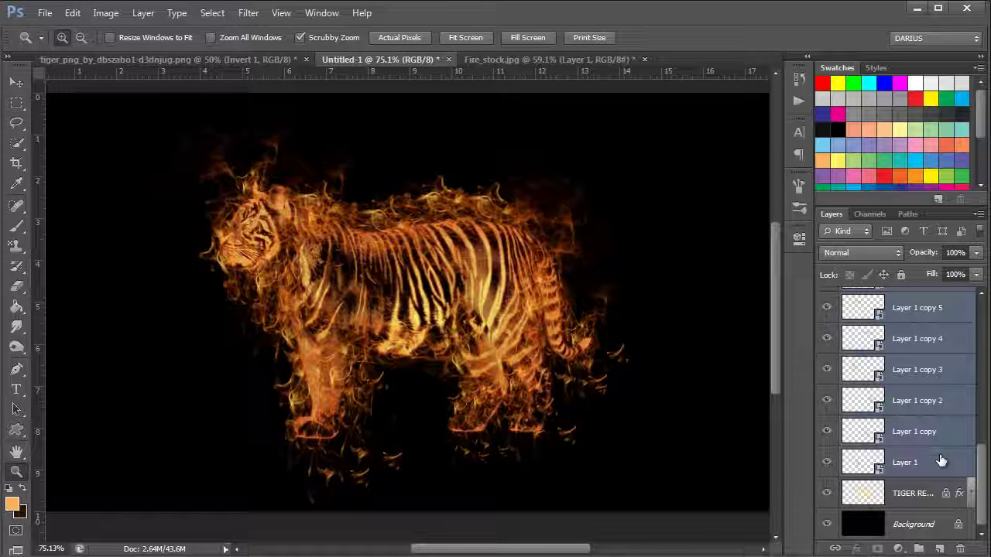
pyautogui.rightClick(942, 462)
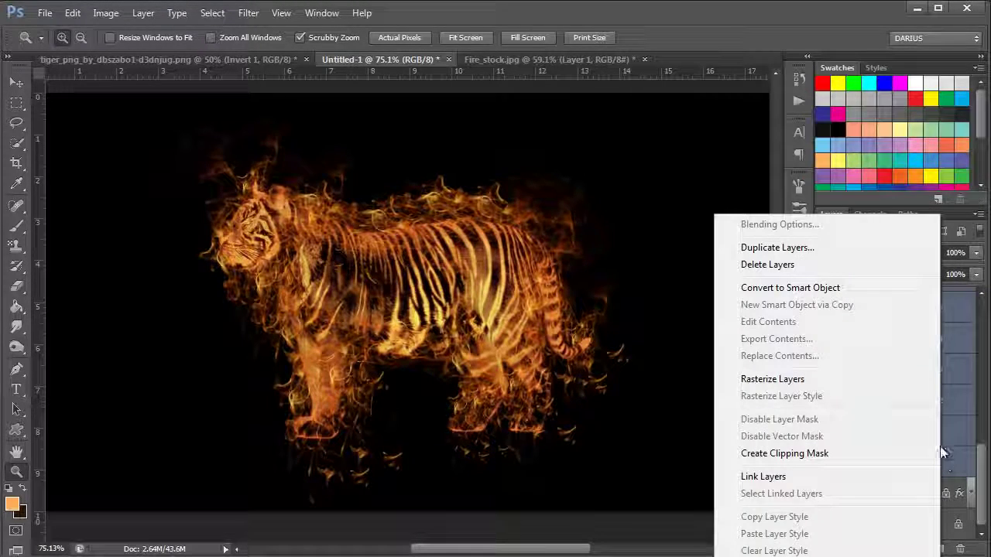
pyautogui.click(861, 382)
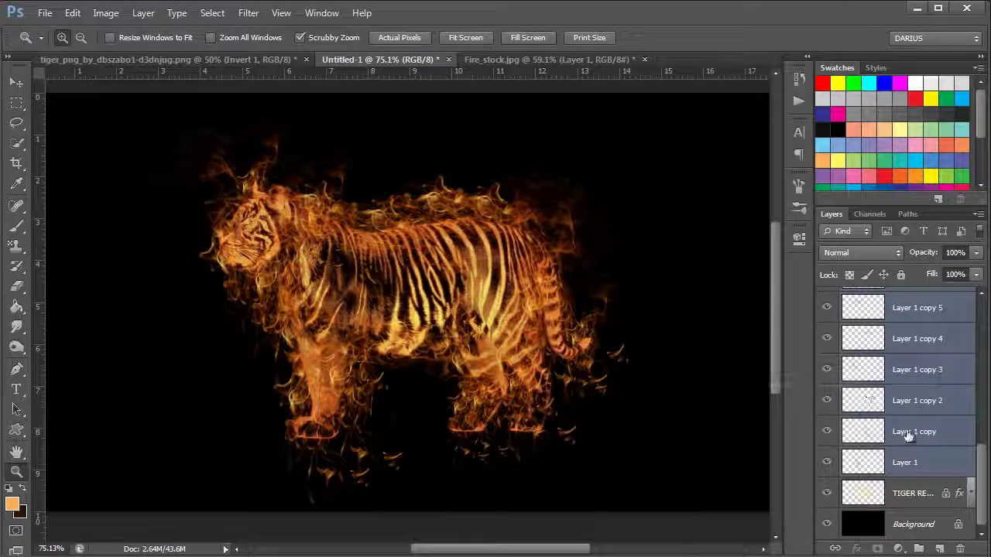
pyautogui.rightClick(929, 462)
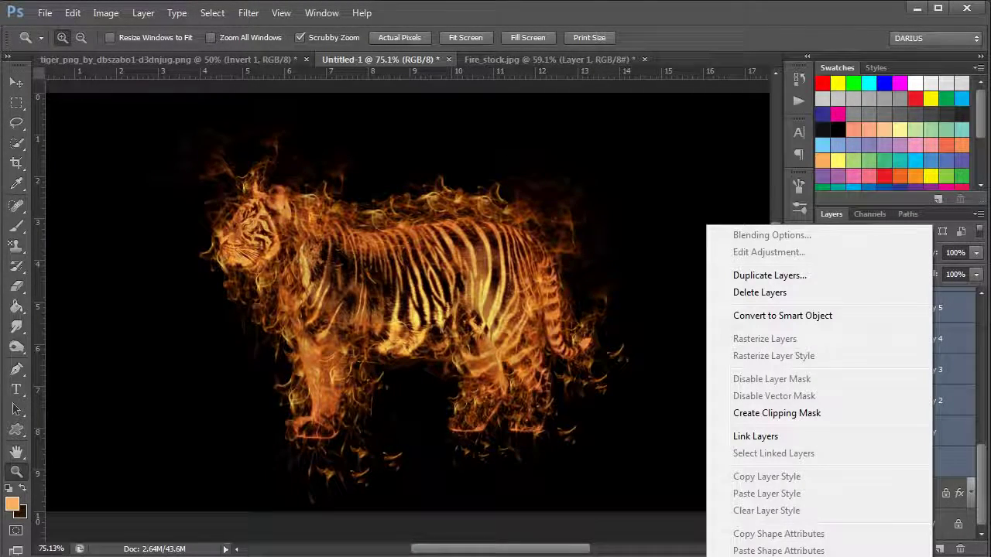
pyautogui.click(890, 554)
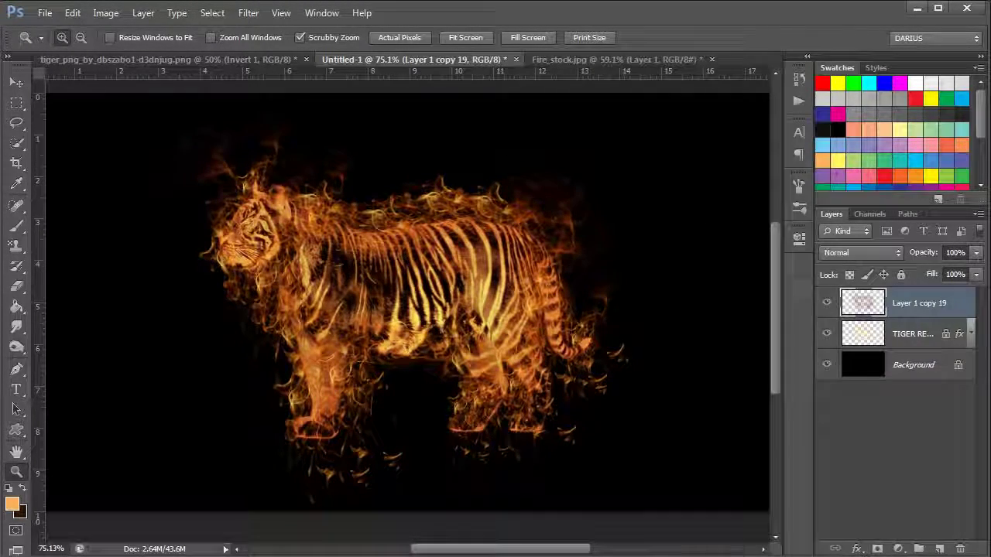
pyautogui.click(826, 302)
pyautogui.click(826, 302)
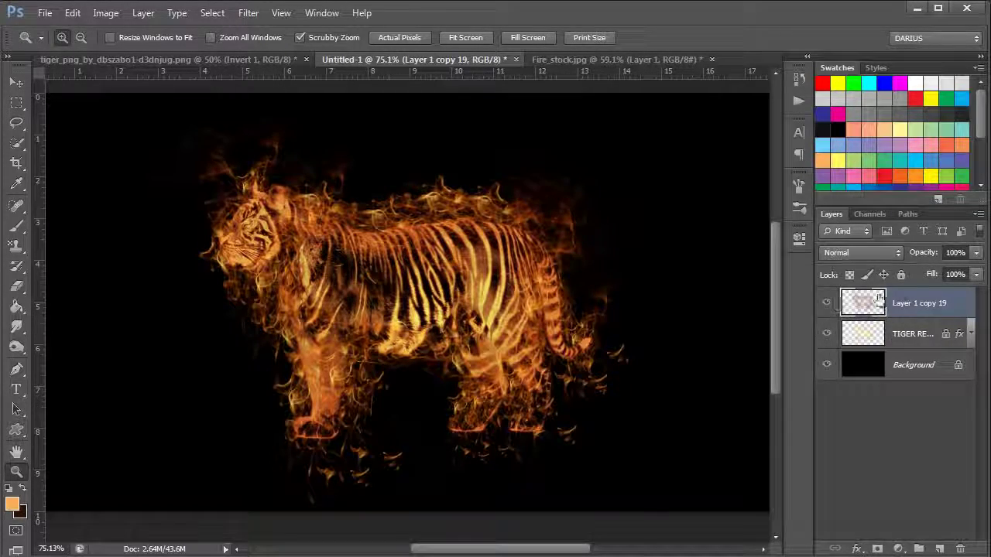
# - Erase the flames covering the tiger's face and body stripes on the merged layer with a 19 px eraser at 0% hardness
pyautogui.moveTo(236, 240); pyautogui.dragTo(432, 334)
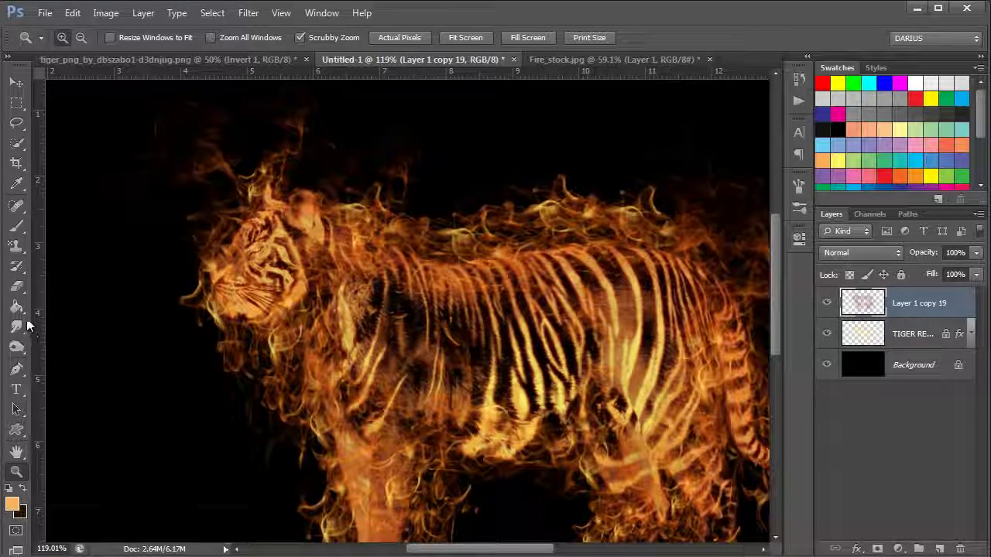
pyautogui.click(16, 285)
pyautogui.click(77, 38)
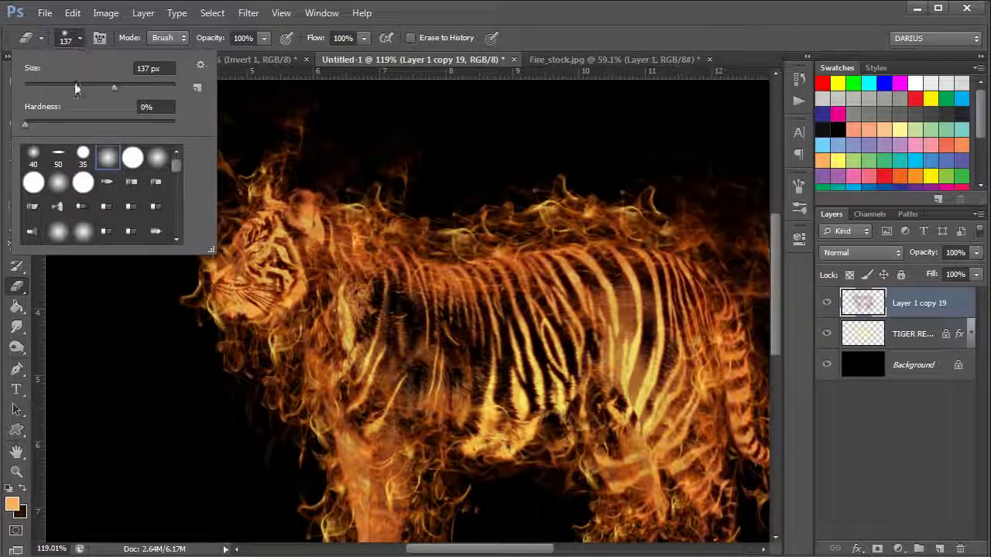
pyautogui.moveTo(47, 86); pyautogui.dragTo(38, 85)
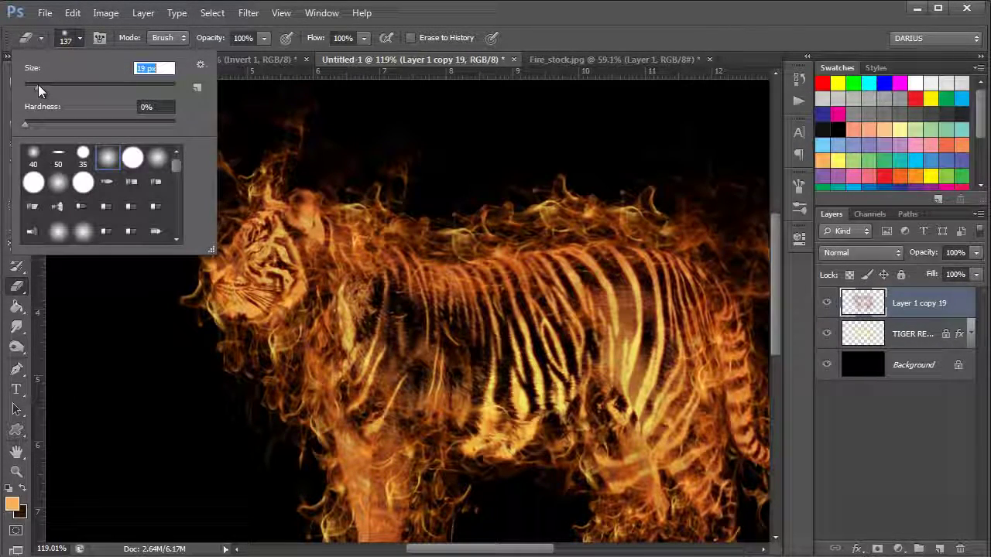
pyautogui.click(928, 303)
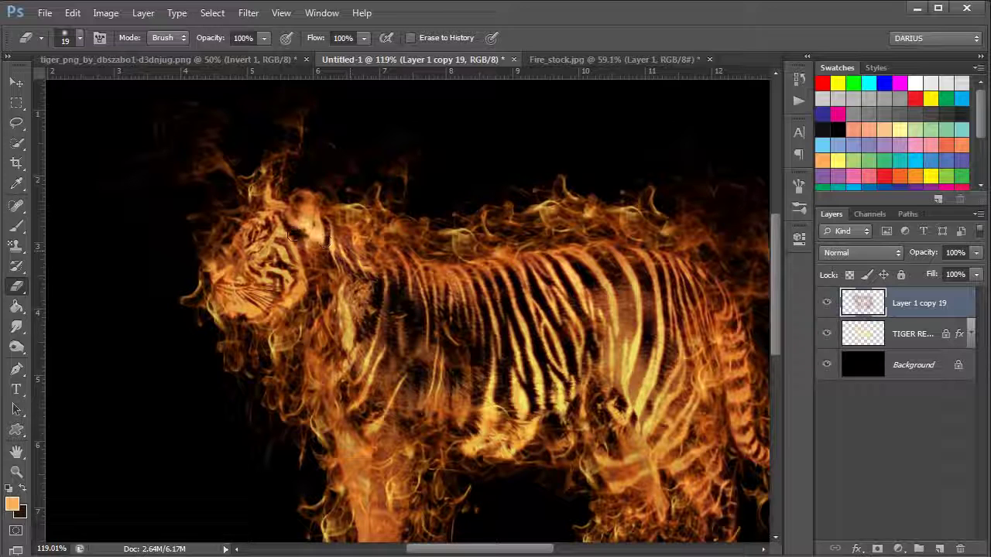
pyautogui.moveTo(236, 272)
pyautogui.mouseDown()
pyautogui.moveTo(231, 264)
pyautogui.moveTo(243, 291)
pyautogui.moveTo(275, 286)
pyautogui.moveTo(216, 289)
pyautogui.moveTo(236, 294)
pyautogui.moveTo(264, 254)
pyautogui.moveTo(480, 283)
pyautogui.moveTo(573, 267)
pyautogui.moveTo(534, 271)
pyautogui.mouseUp()
pyautogui.moveTo(317, 252)
pyautogui.mouseDown()
pyautogui.moveTo(391, 318)
pyautogui.moveTo(472, 342)
pyautogui.moveTo(467, 353)
pyautogui.moveTo(451, 340)
pyautogui.moveTo(455, 365)
pyautogui.moveTo(434, 302)
pyautogui.mouseUp()
pyautogui.press('space')
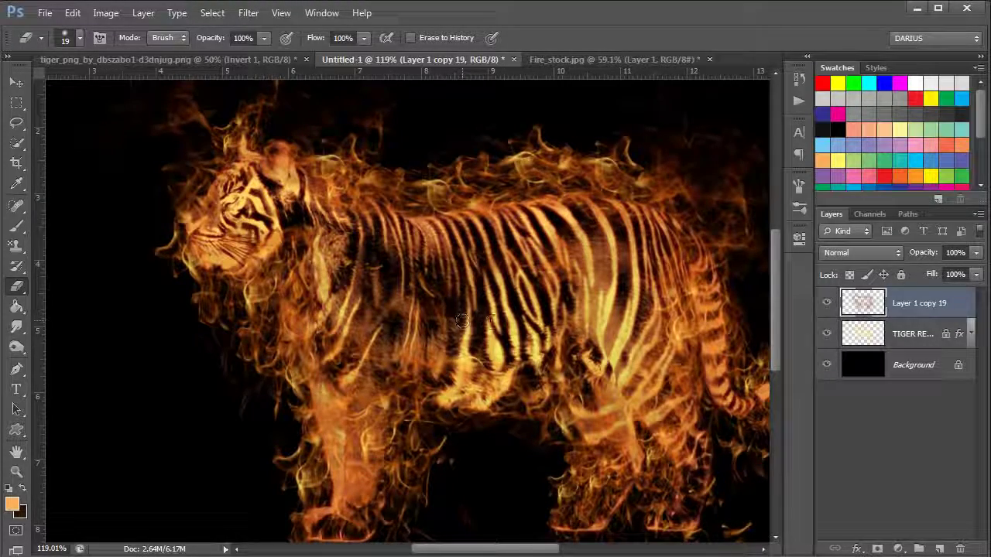
pyautogui.moveTo(611, 301); pyautogui.dragTo(587, 273)
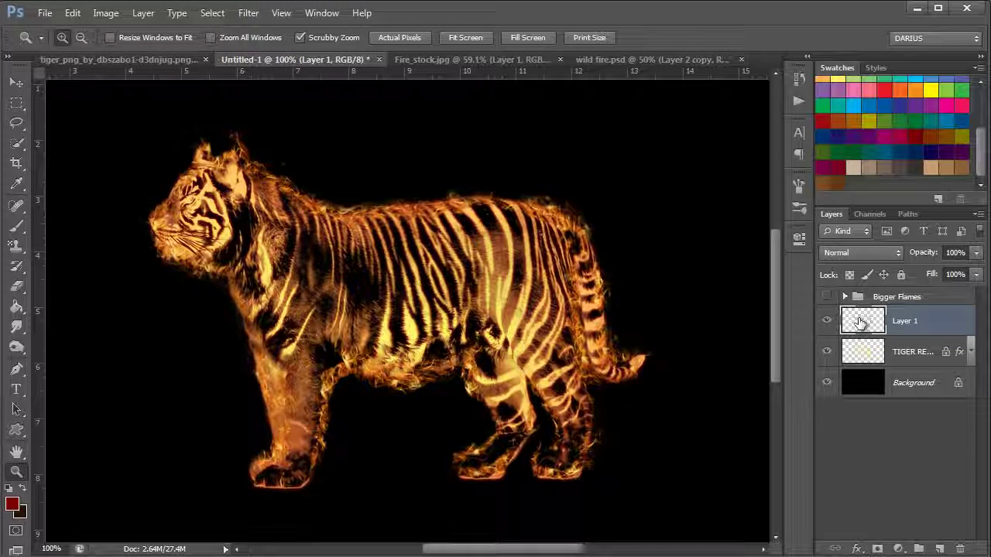
# - Inspect the outline flames with the tiger layer temporarily hidden, and give Layer 1 a lightening blend mode
pyautogui.click(826, 352)
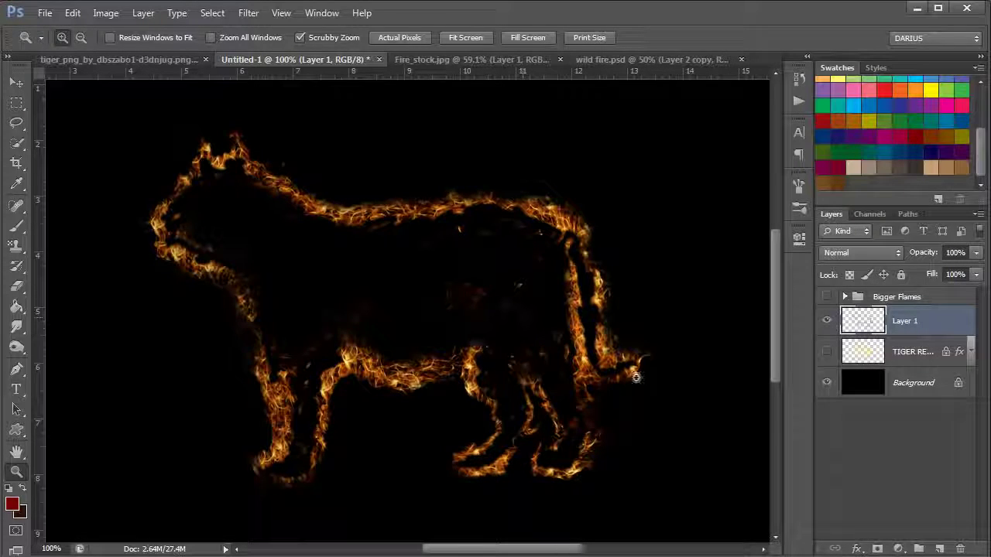
pyautogui.click(826, 352)
pyautogui.click(862, 253)
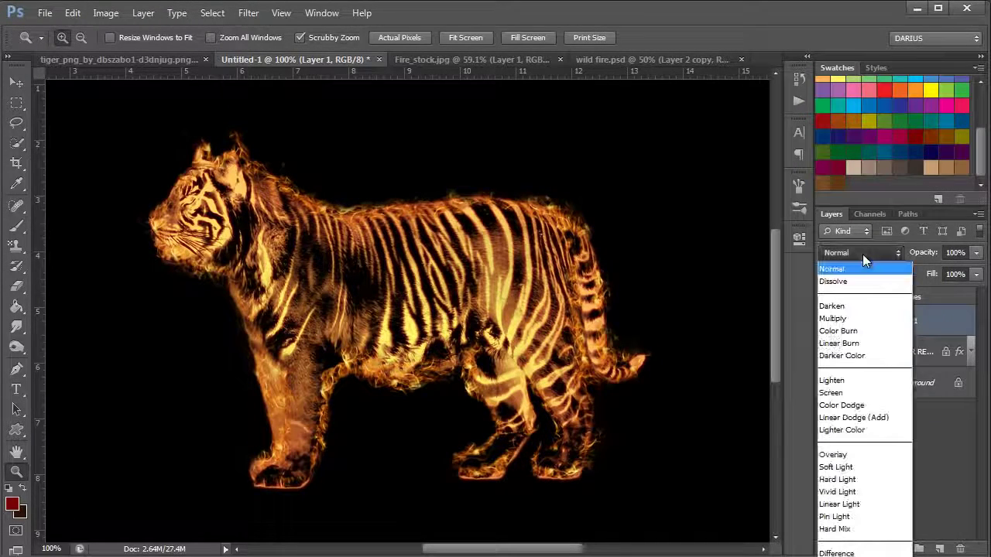
pyautogui.click(850, 387)
# - Expand the Bigger Flames group and turn on its visibility
pyautogui.click(883, 300)
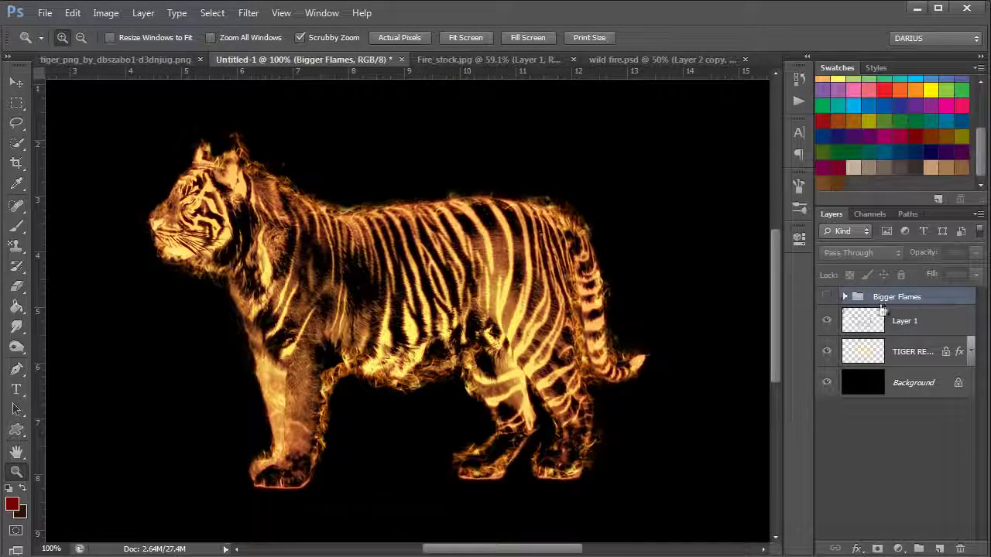
pyautogui.click(846, 297)
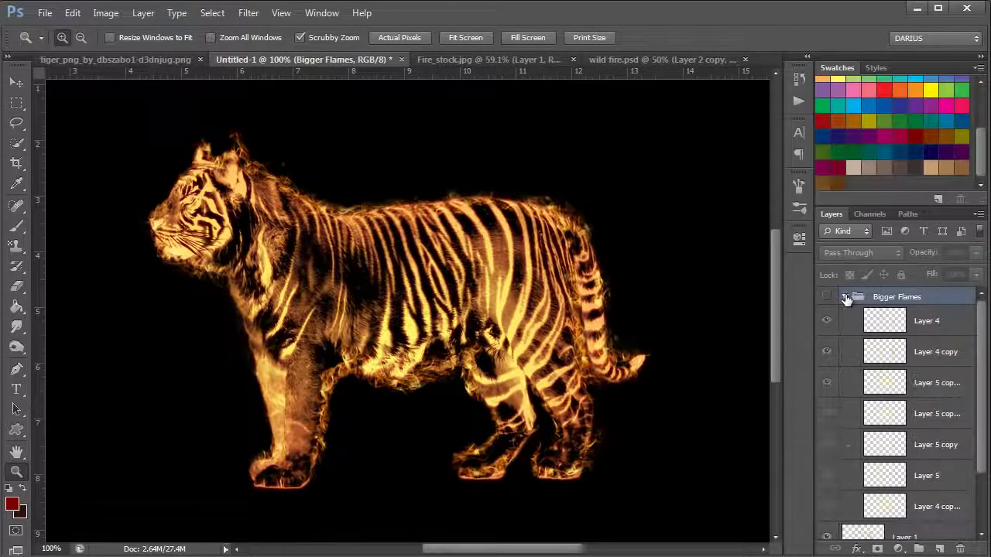
pyautogui.click(827, 298)
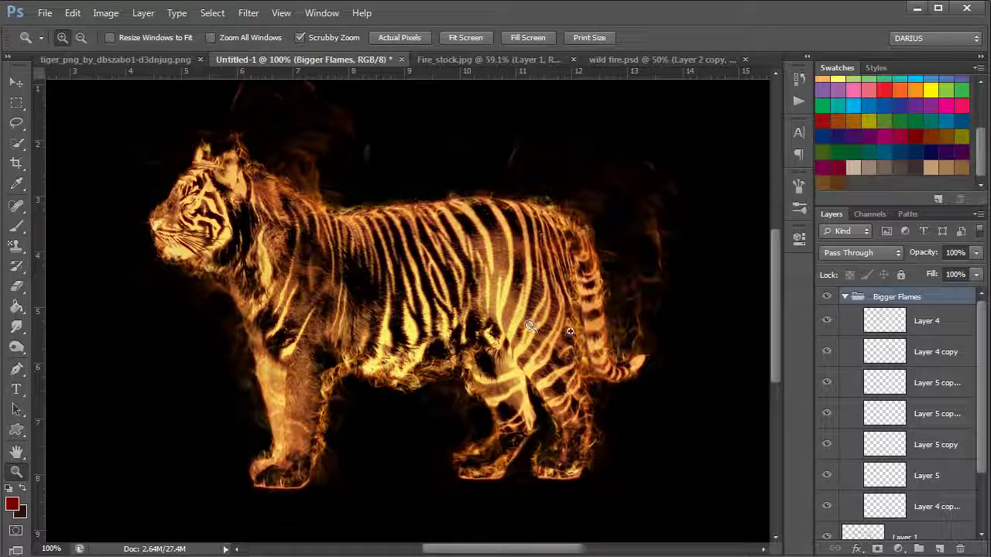
# - Try a pasted copy of the fire over the tiger's head in the Bigger Flames group
pyautogui.hotkey('ctrl', 'v')
pyautogui.moveTo(511, 325); pyautogui.dragTo(235, 195)
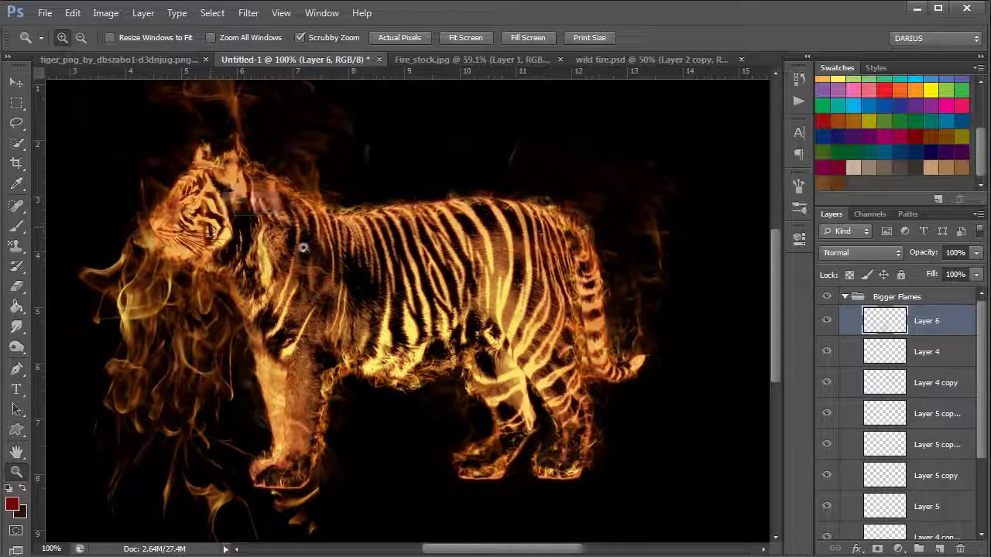
pyautogui.press('Delete')
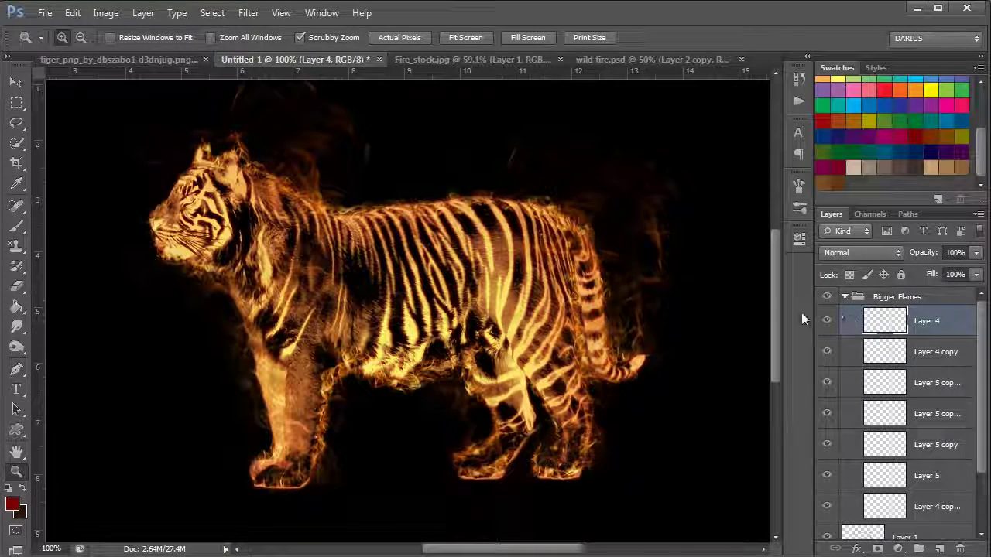
pyautogui.moveTo(495, 333); pyautogui.dragTo(482, 261)
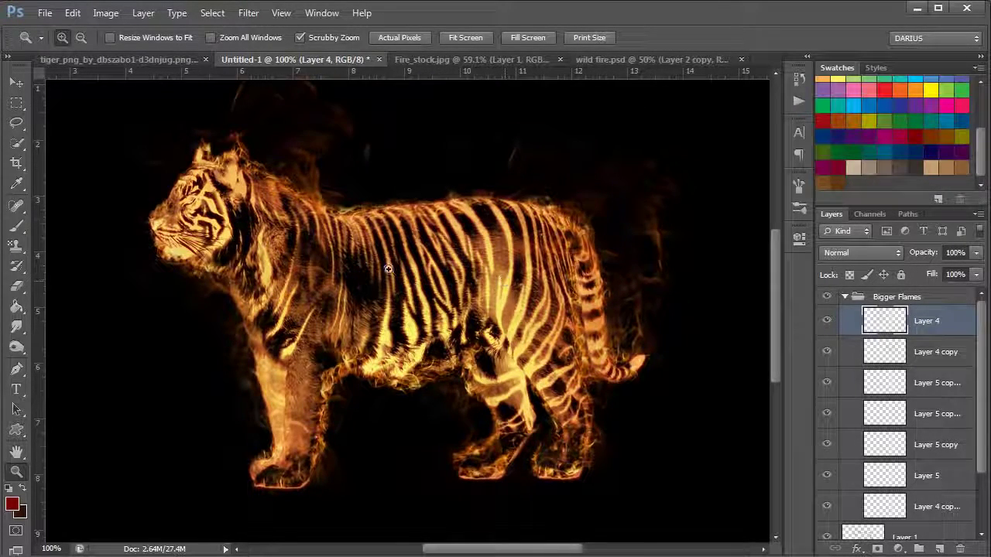
pyautogui.moveTo(387, 268); pyautogui.dragTo(345, 155)
pyautogui.click(888, 358)
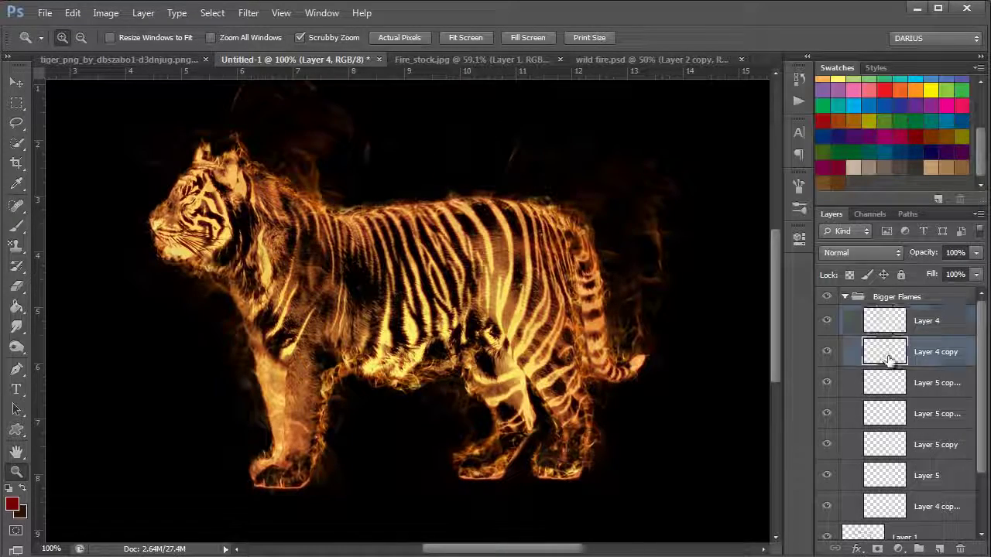
pyautogui.moveTo(573, 232); pyautogui.dragTo(648, 318)
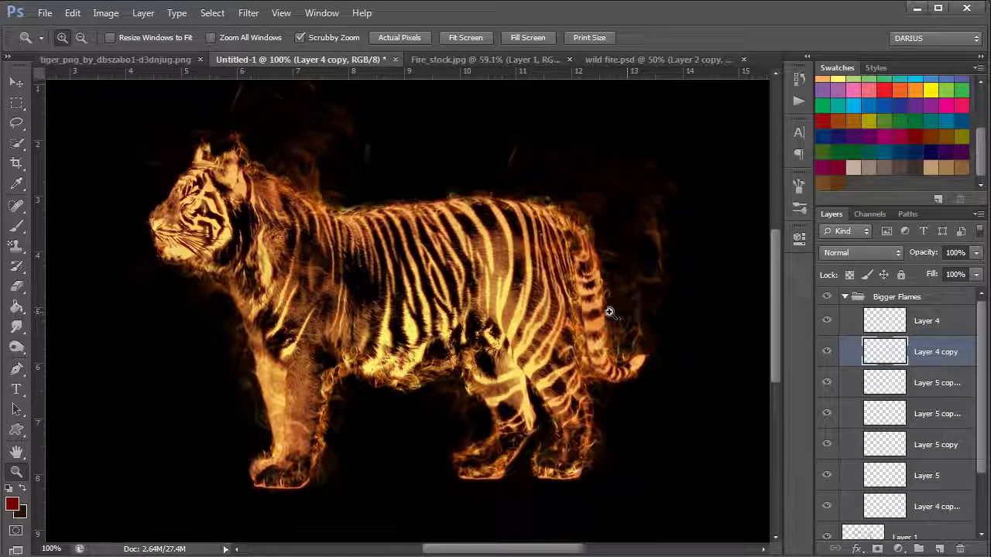
pyautogui.scroll(-1, 606, 309)
pyautogui.scroll(2, 606, 310)
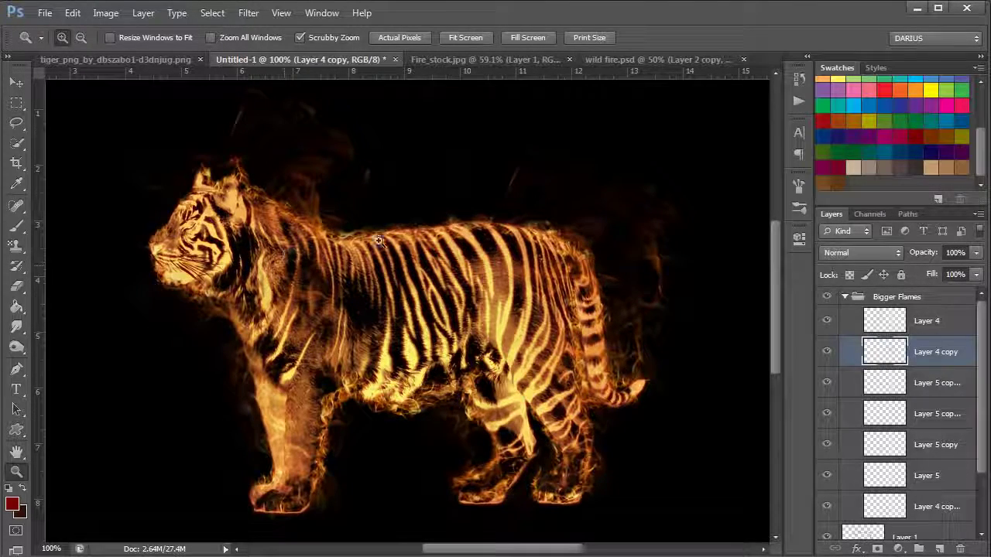
# - Collapse the Bigger Flames group and select it
pyautogui.keyDown('alt'); pyautogui.click(469, 254); pyautogui.keyUp('alt')
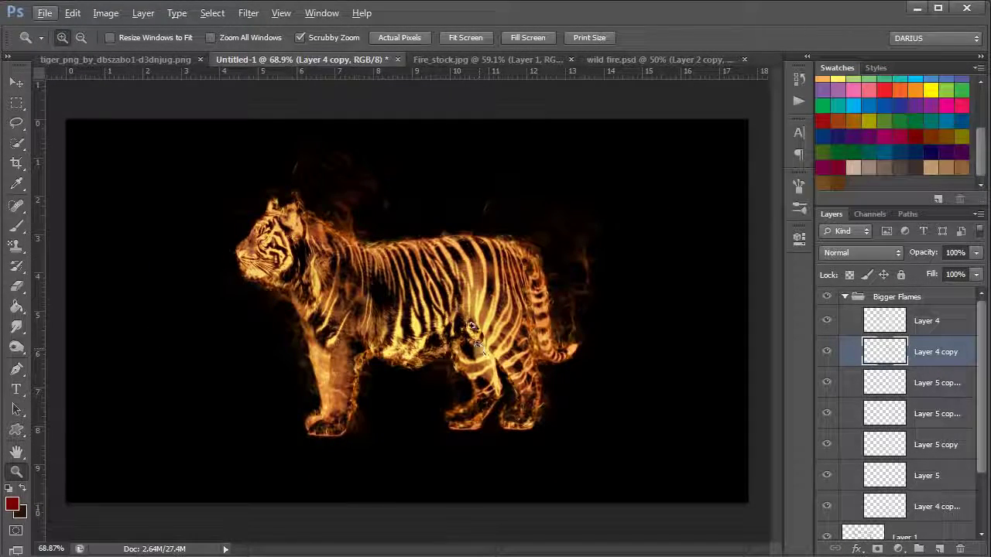
pyautogui.click(845, 296)
pyautogui.click(911, 302)
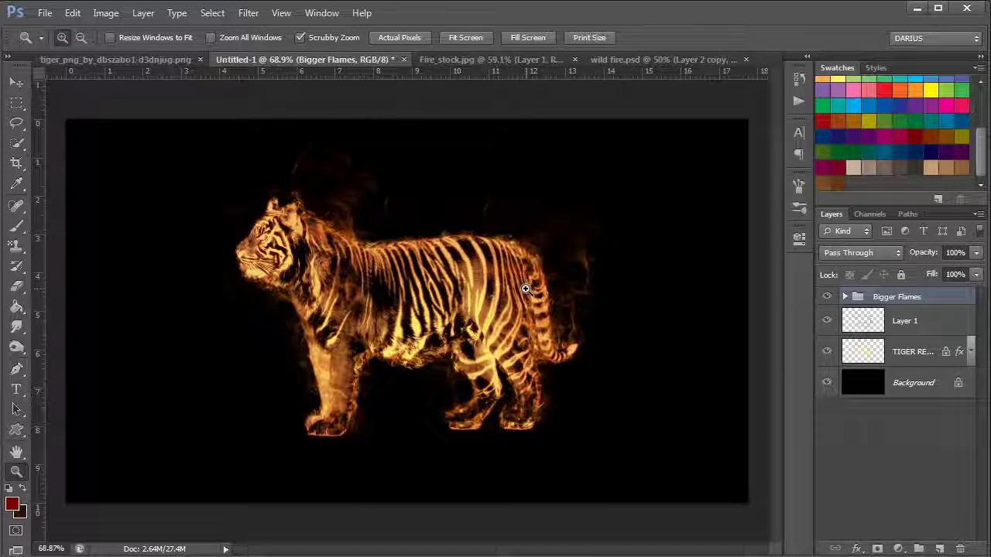
# - Add a new layer directly above the Background and paint a dark red glow behind the tiger with a single 1500 px soft brush dab
pyautogui.click(910, 358)
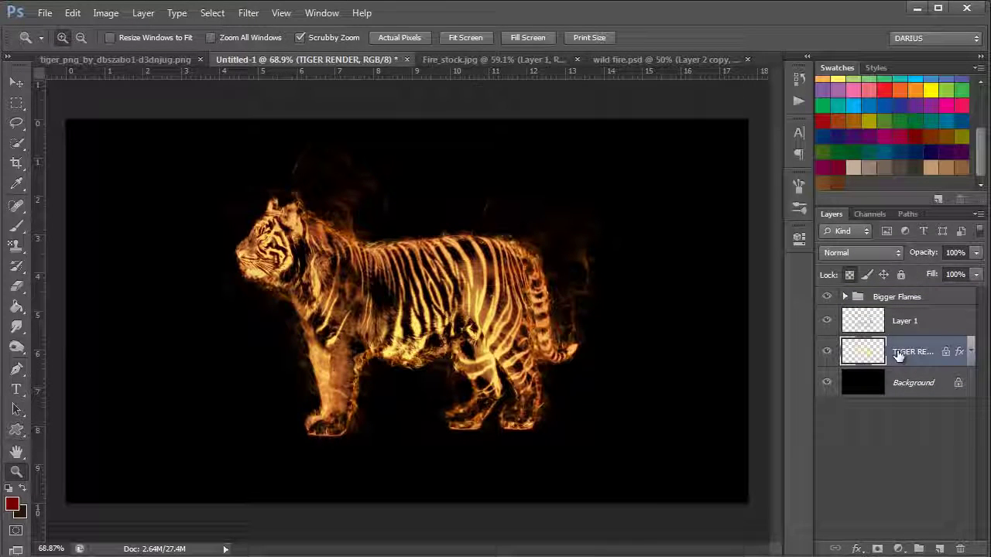
pyautogui.click(907, 382)
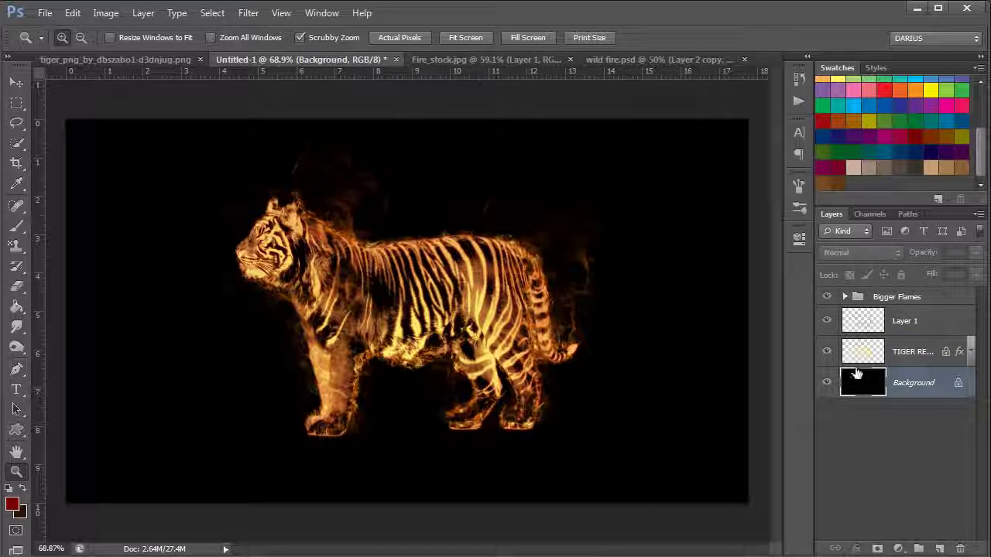
pyautogui.click(939, 548)
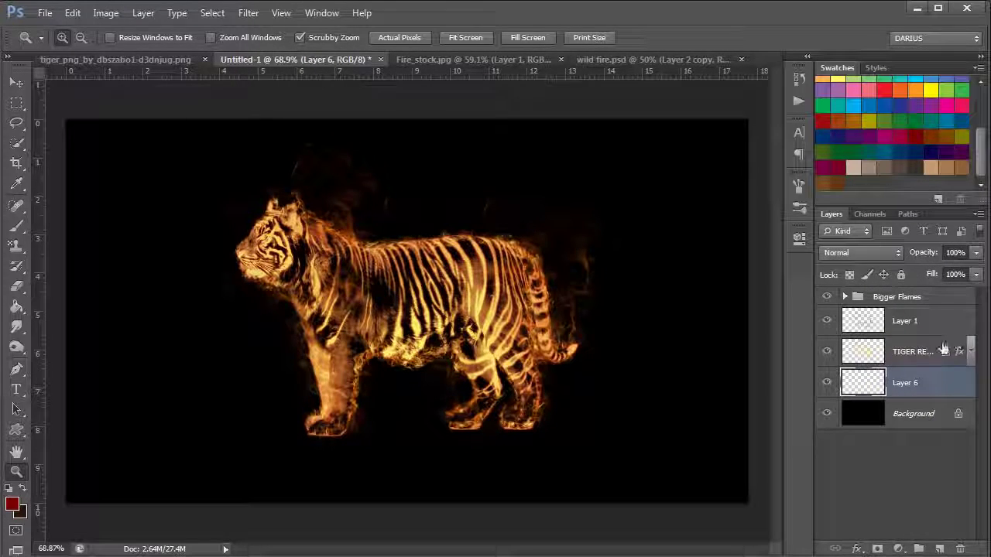
pyautogui.click(17, 225)
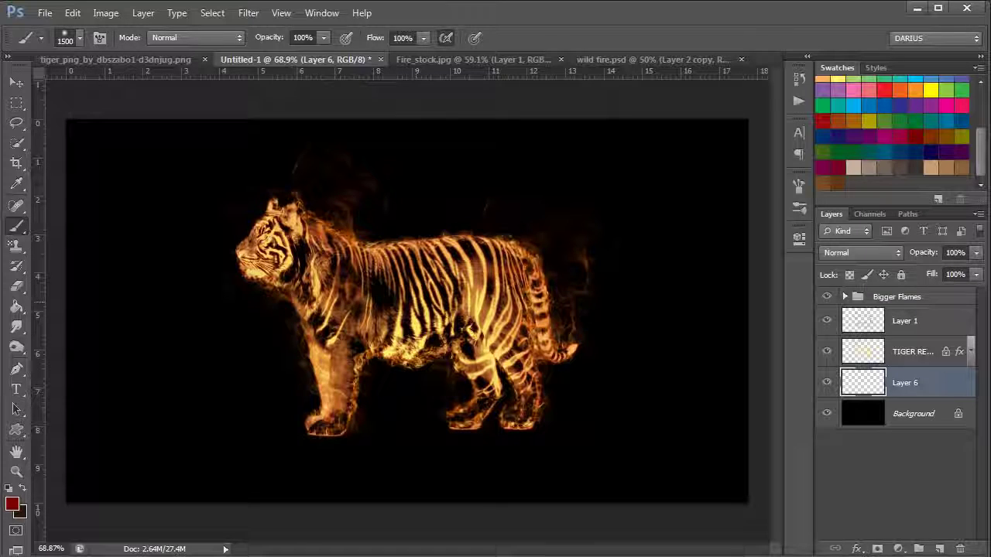
pyautogui.click(407, 310)
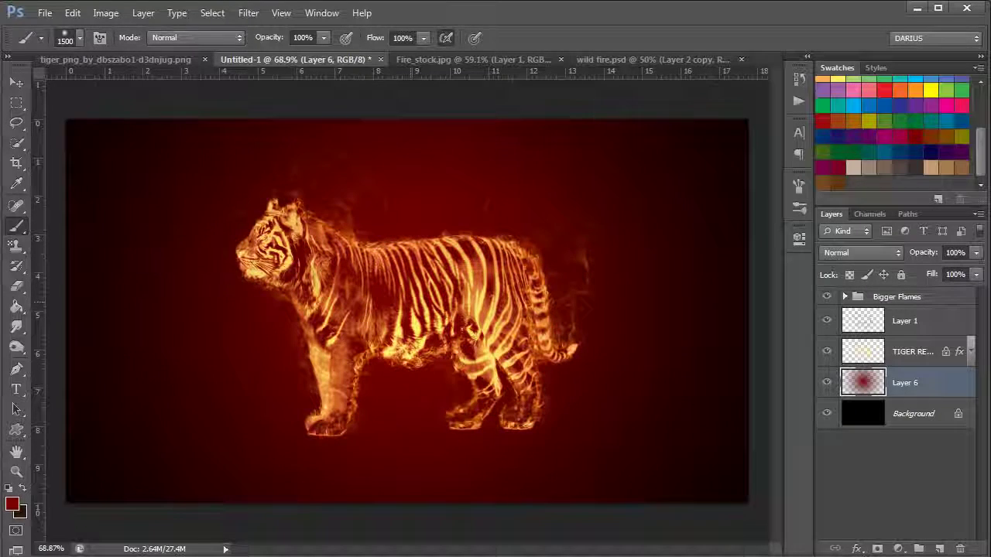
pyautogui.click(16, 471)
pyautogui.click(390, 39)
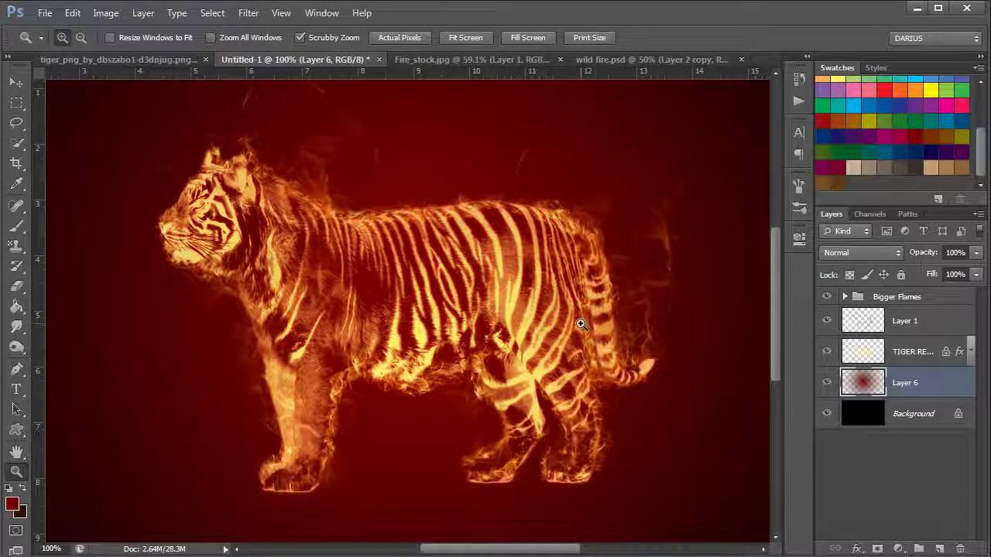
# - Add a Levels adjustment layer above the tiger render layer and lower the white input level to brighten the highlights
pyautogui.click(926, 359)
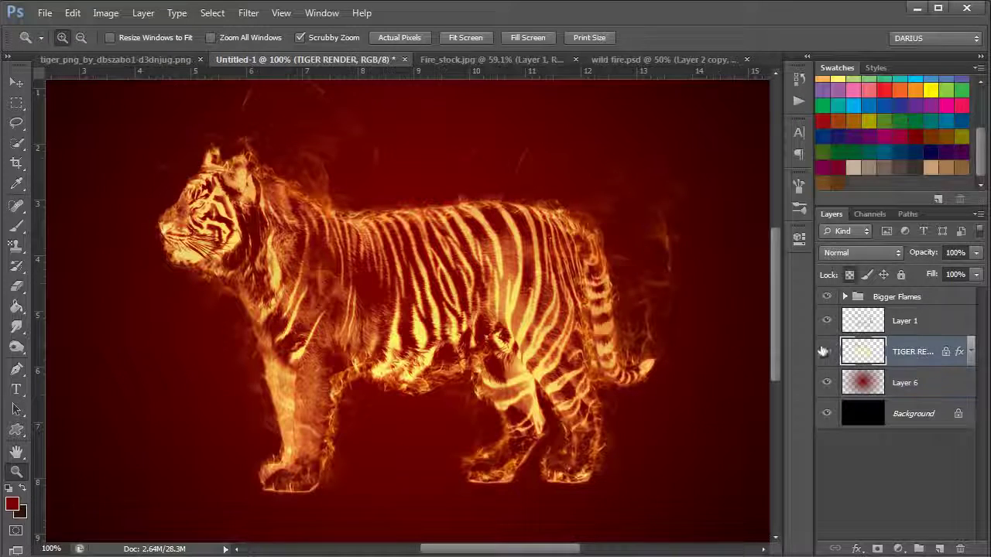
pyautogui.click(898, 549)
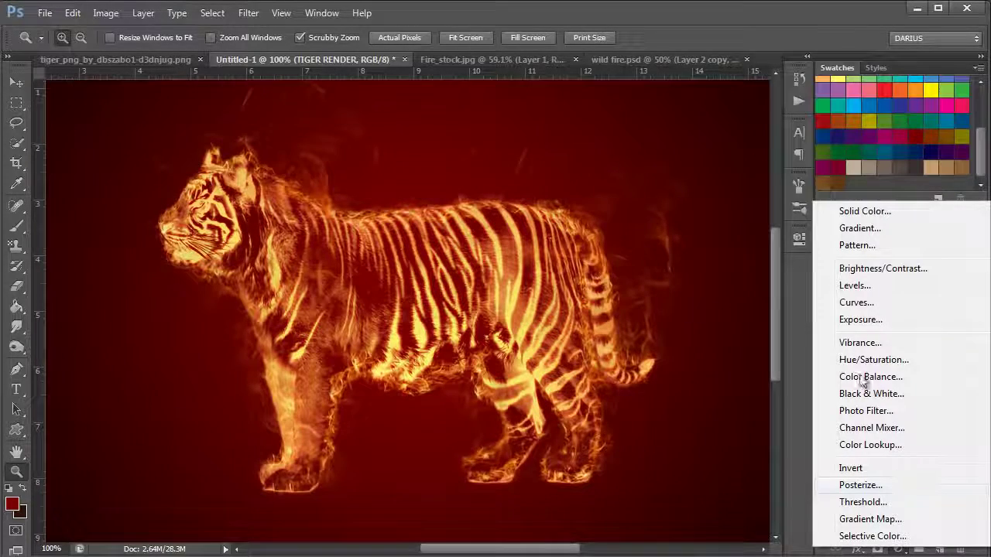
pyautogui.click(875, 285)
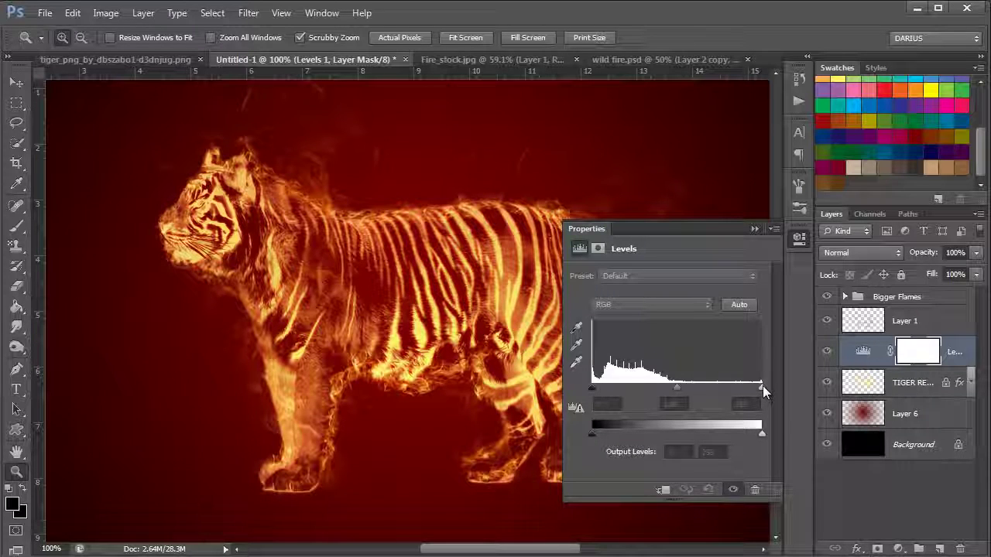
pyautogui.moveTo(762, 388); pyautogui.dragTo(725, 386)
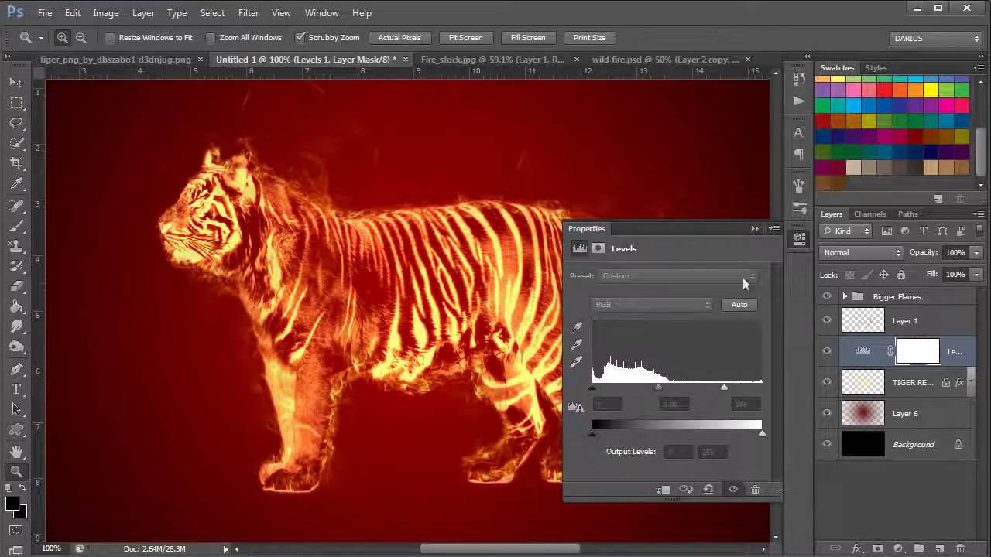
pyautogui.click(753, 228)
pyautogui.keyDown('alt'); pyautogui.click(538, 280); pyautogui.keyUp('alt')
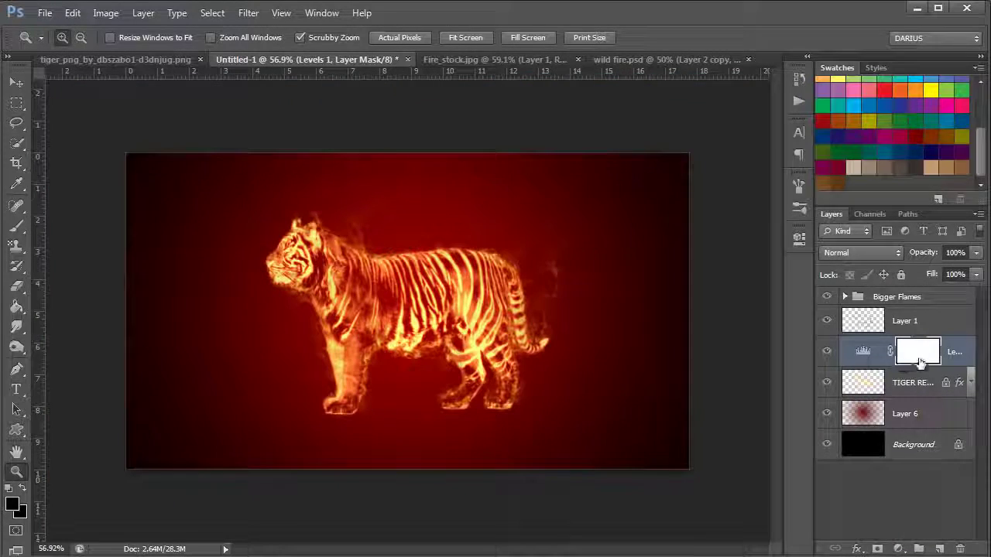
# - Stretch the red glow on Layer 6 to about 146% width, extend it above and below the canvas, and shift it slightly toward the centre
pyautogui.click(932, 413)
pyautogui.hotkey('ctrl', 't')
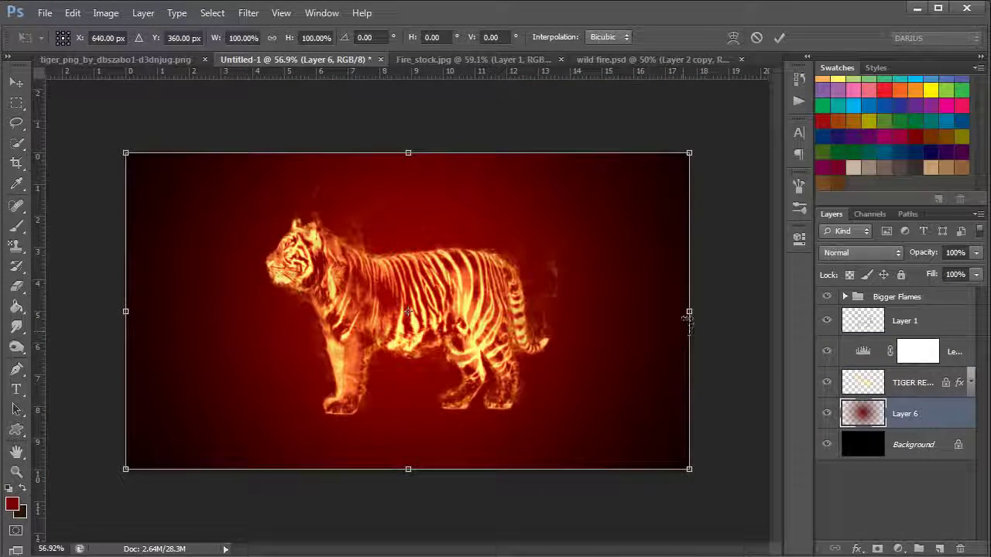
pyautogui.moveTo(688, 311); pyautogui.dragTo(851, 303)
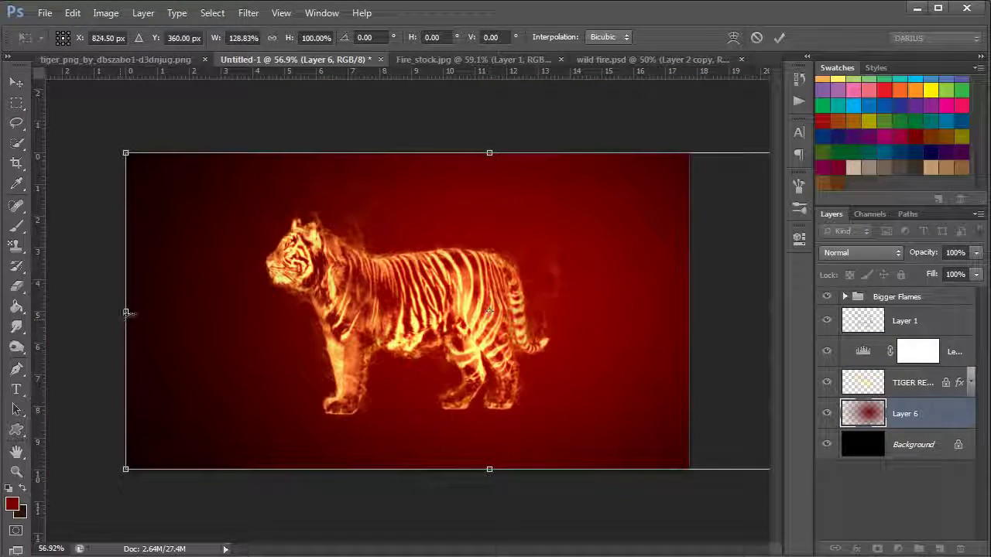
pyautogui.moveTo(125, 311); pyautogui.dragTo(35, 310)
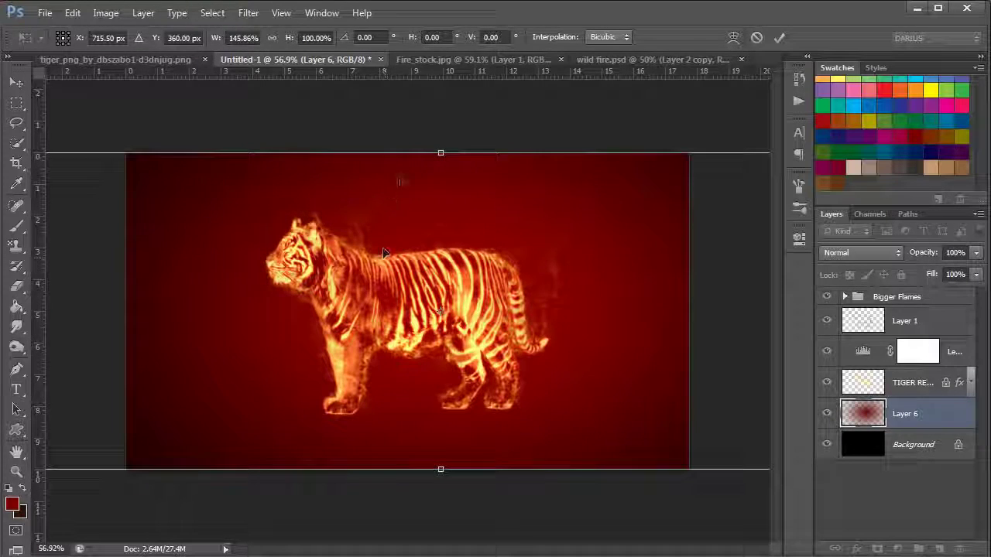
pyautogui.moveTo(440, 152); pyautogui.dragTo(441, 129)
pyautogui.moveTo(443, 468); pyautogui.dragTo(441, 502)
pyautogui.moveTo(480, 344); pyautogui.dragTo(468, 339)
pyautogui.press('Return')
# - Examine the burning tiger against the red glow at actual size and as a whole composition
pyautogui.press('z')
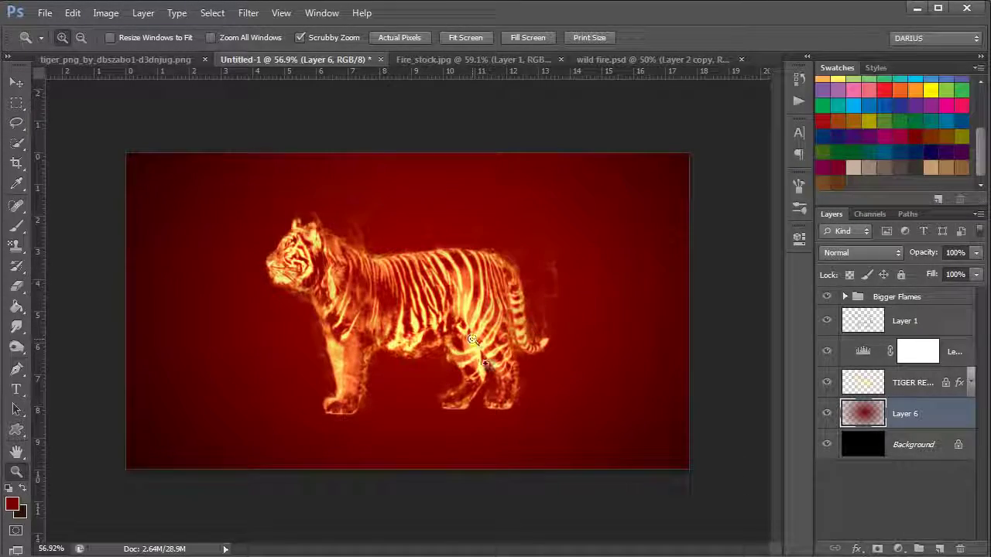
pyautogui.click(411, 37)
pyautogui.moveTo(506, 339); pyautogui.dragTo(509, 404)
pyautogui.moveTo(635, 364); pyautogui.dragTo(654, 334)
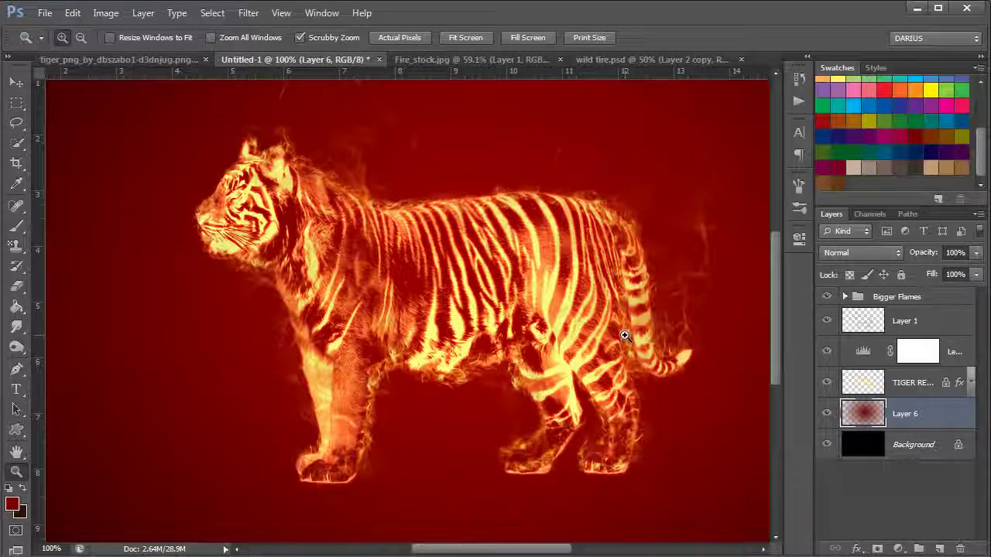
pyautogui.keyDown('alt'); pyautogui.click(476, 346); pyautogui.keyUp('alt')
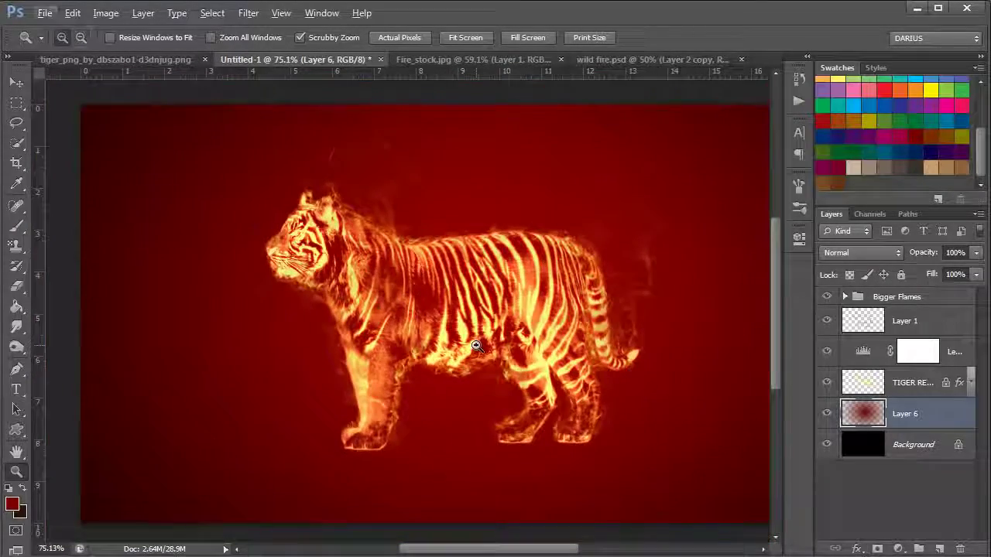
pyautogui.keyDown('alt'); pyautogui.click(508, 338); pyautogui.keyUp('alt')
pyautogui.click(455, 336)
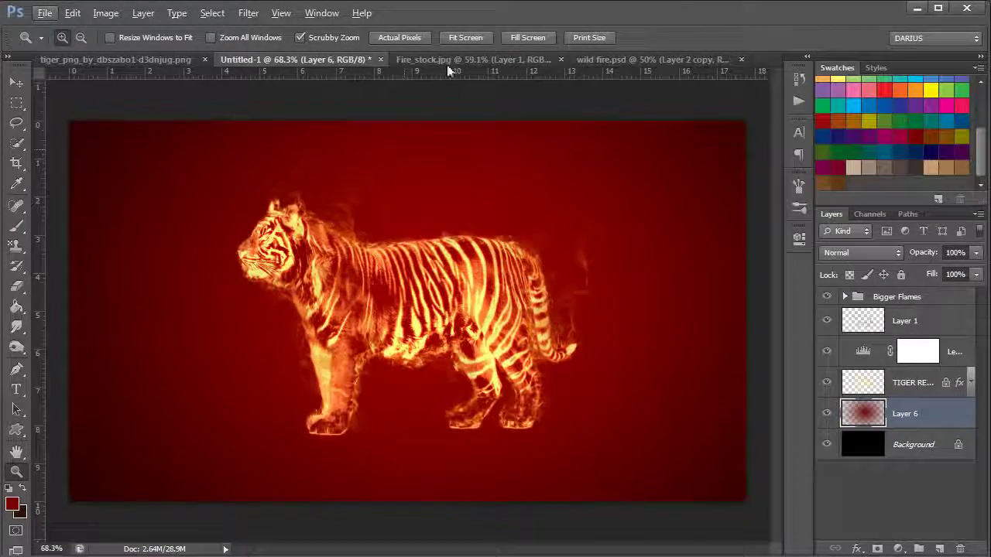
pyautogui.click(403, 37)
pyautogui.moveTo(487, 287); pyautogui.dragTo(511, 331)
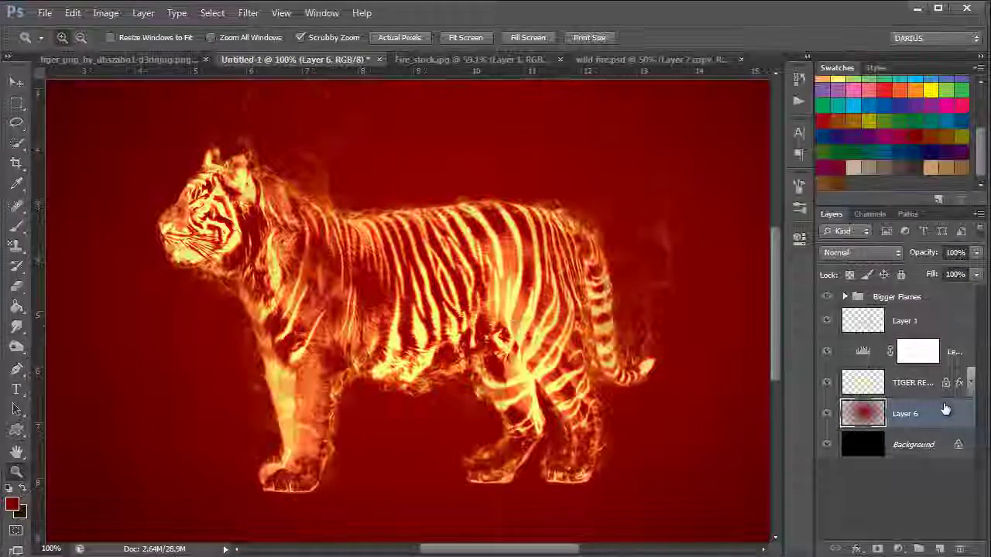